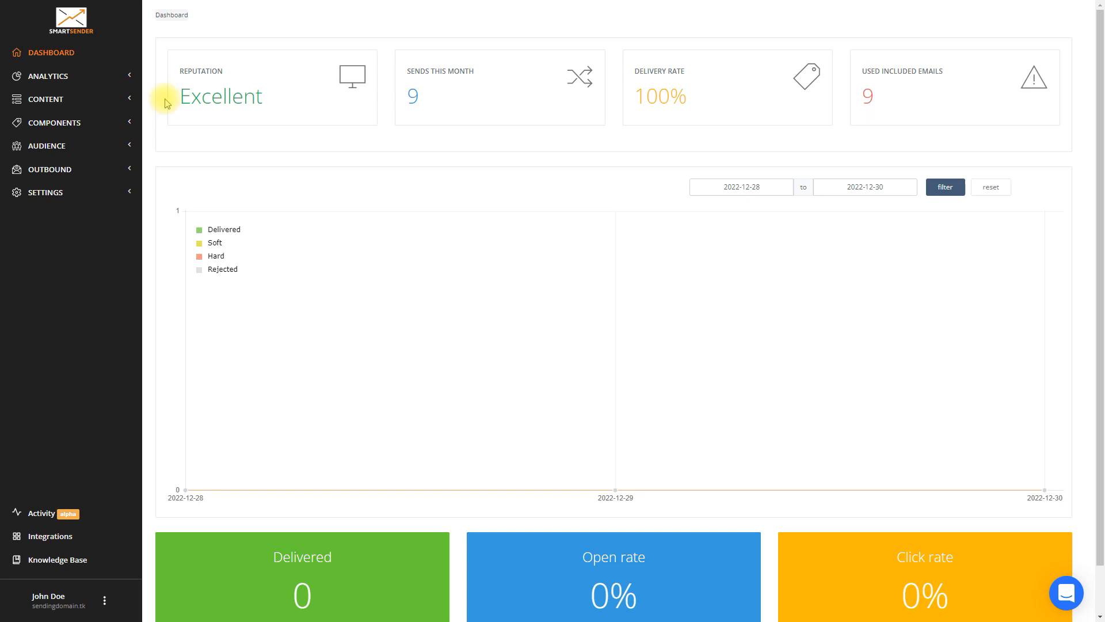
# - Start a new outbound campaign and name it Welcome Campaign
pyautogui.click(65, 169)
pyautogui.click(52, 194)
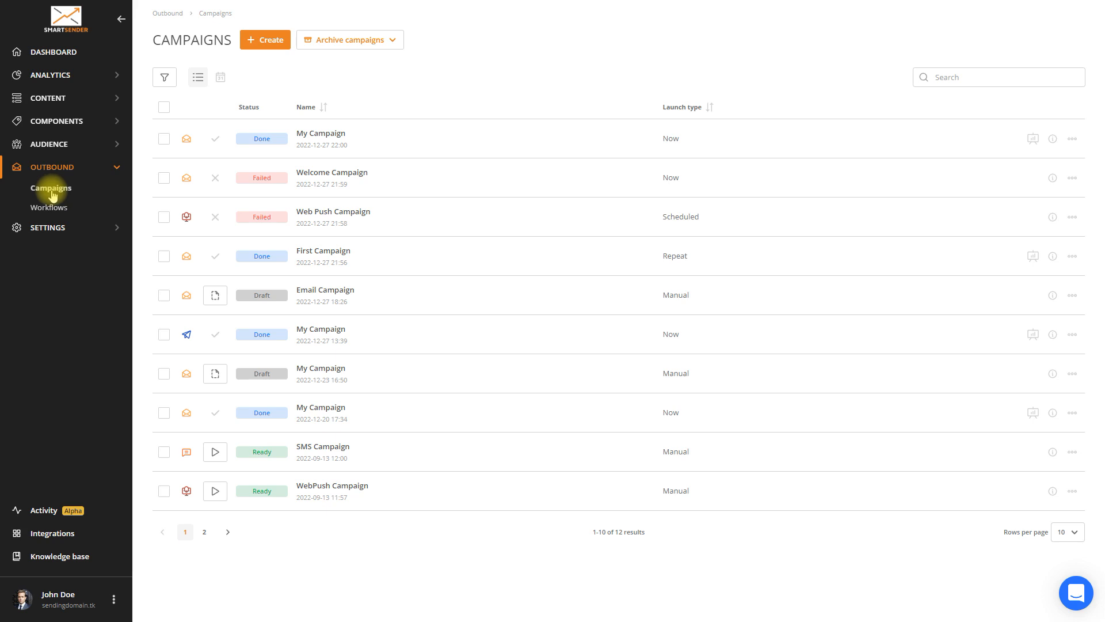
pyautogui.click(248, 49)
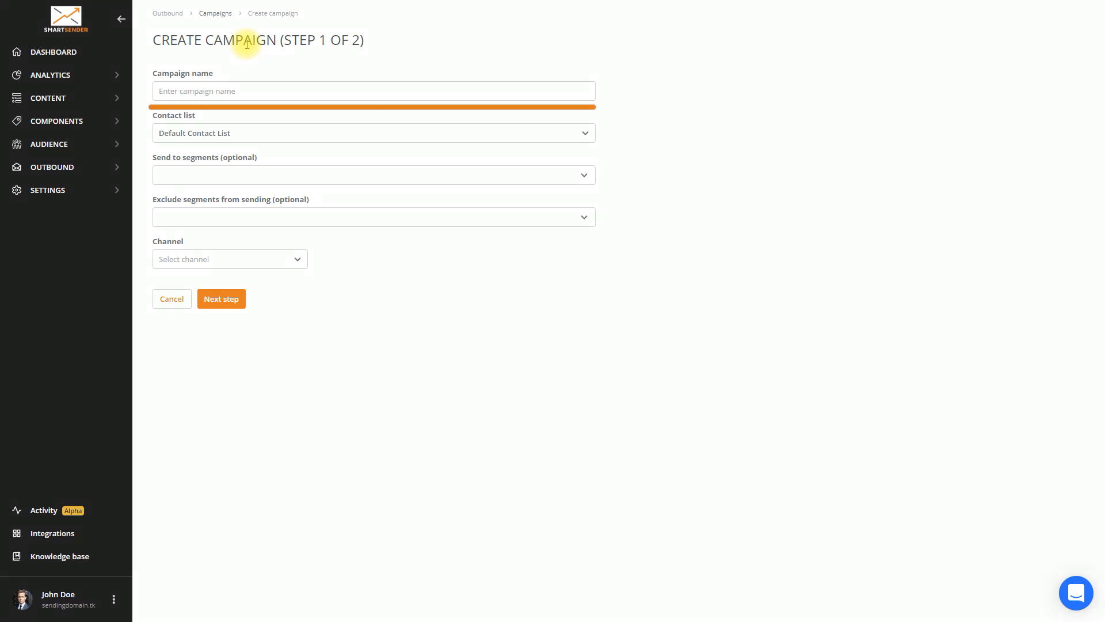
pyautogui.click(183, 86)
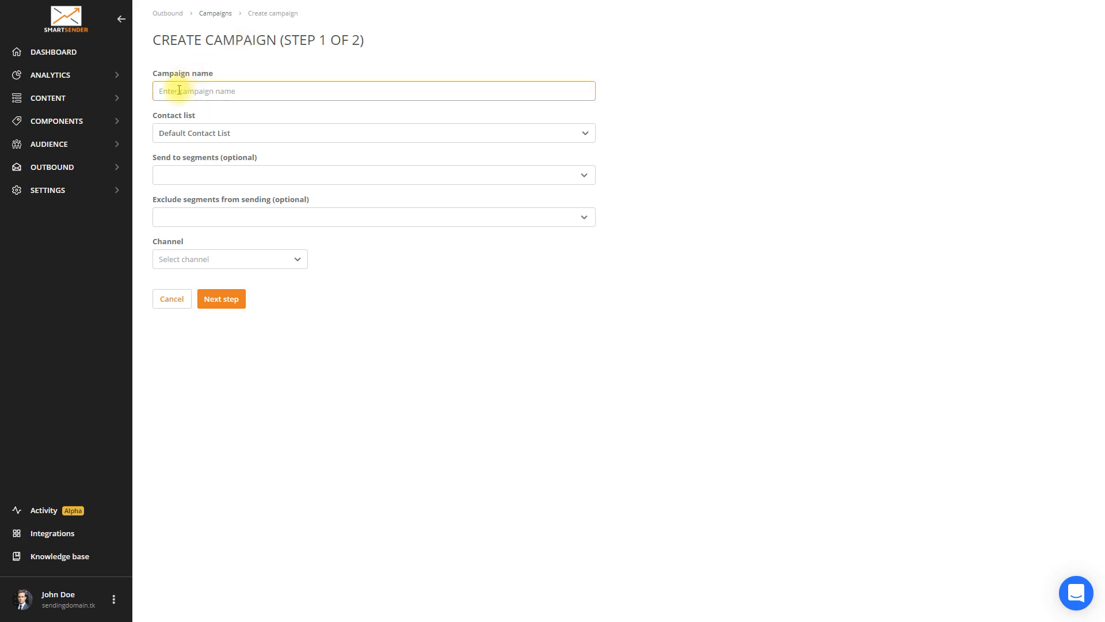
pyautogui.write('Welcome Campaign')
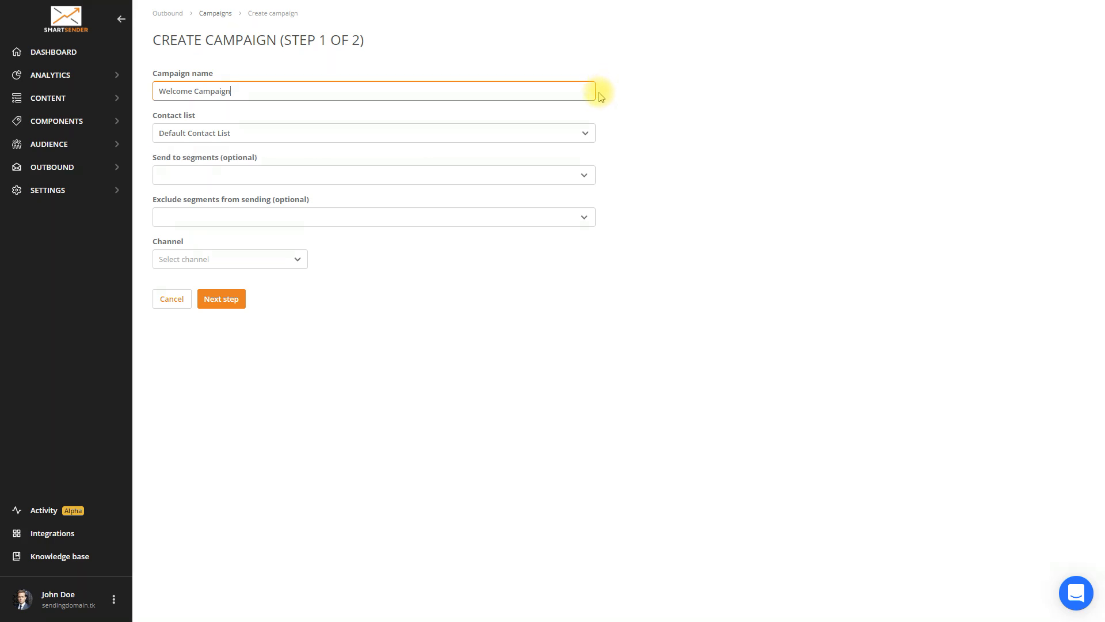
# - Choose Default Contact List as the contact list, send to the IsCustomer segment and exclude the Prospect Client segment
pyautogui.click(583, 136)
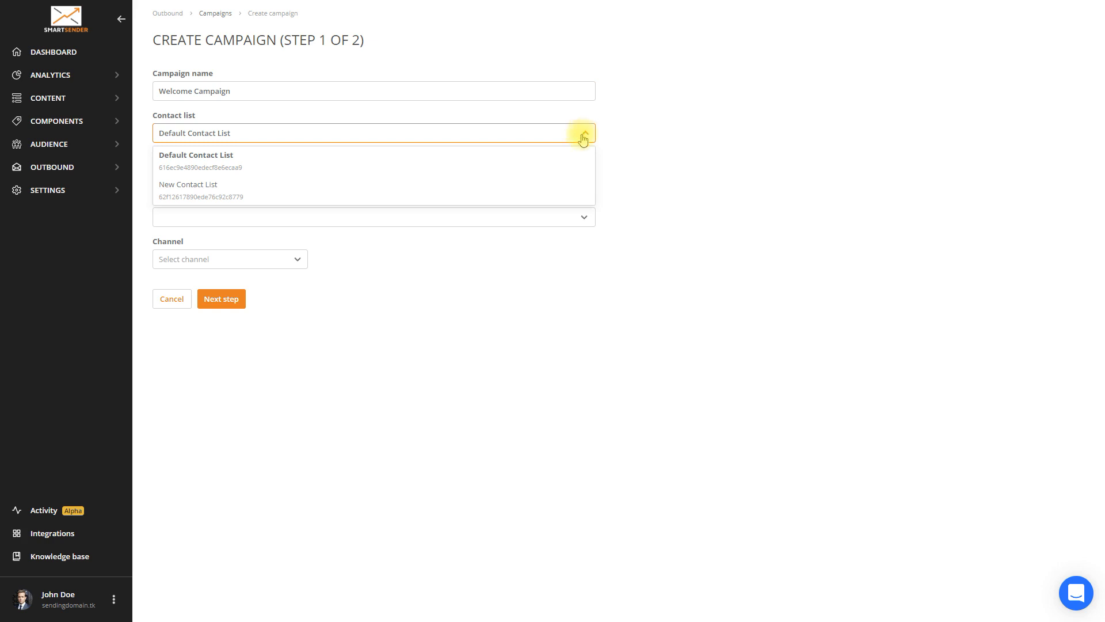
pyautogui.click(554, 162)
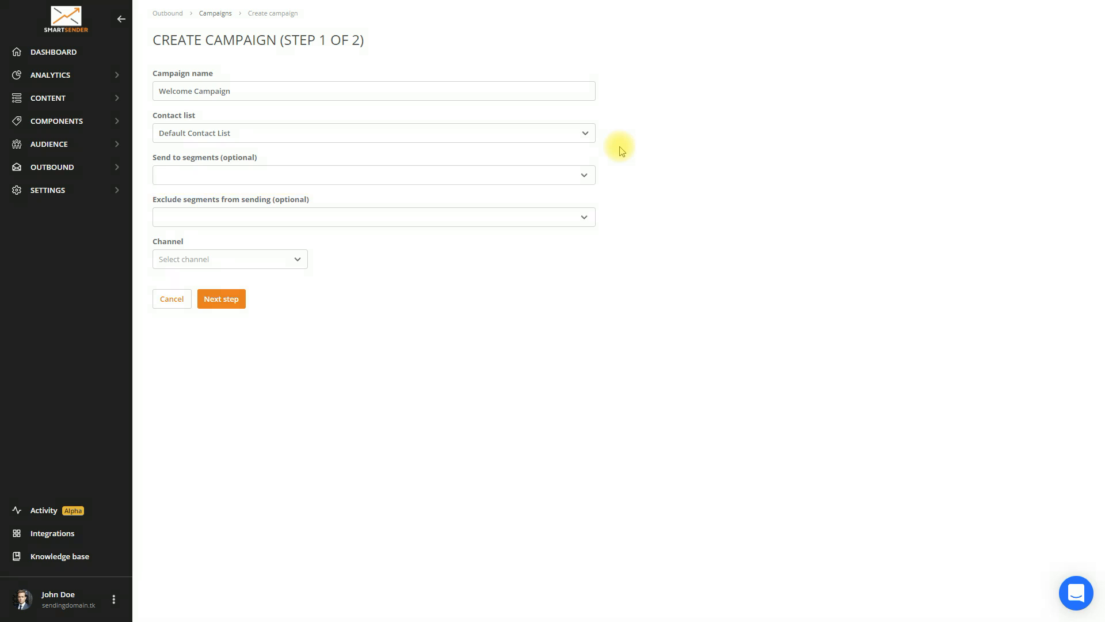
pyautogui.click(585, 174)
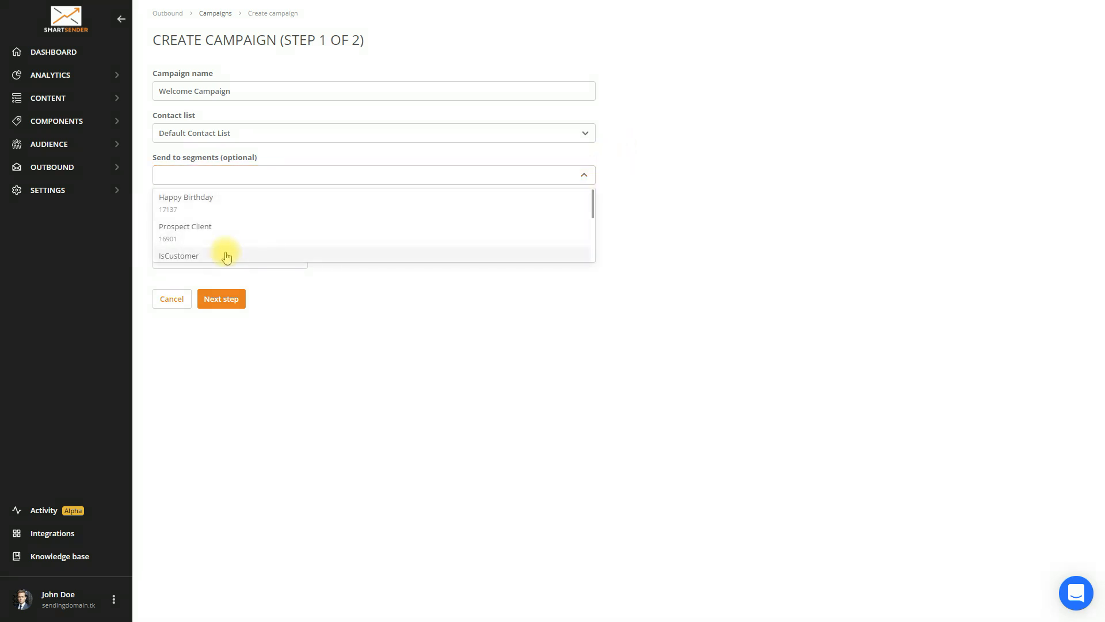
pyautogui.click(227, 256)
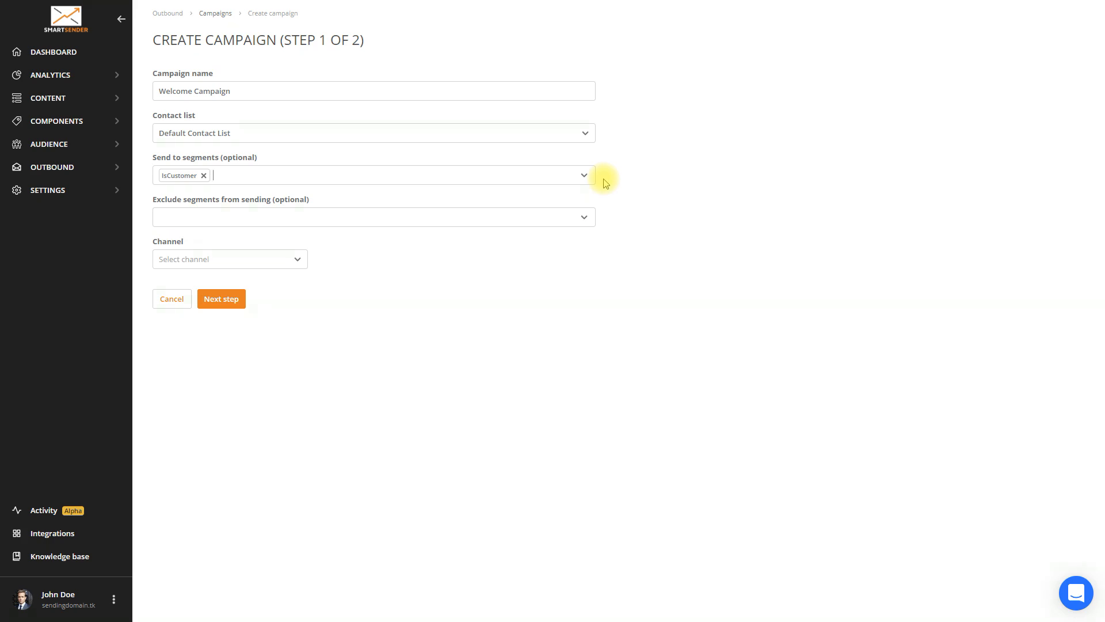
pyautogui.click(584, 217)
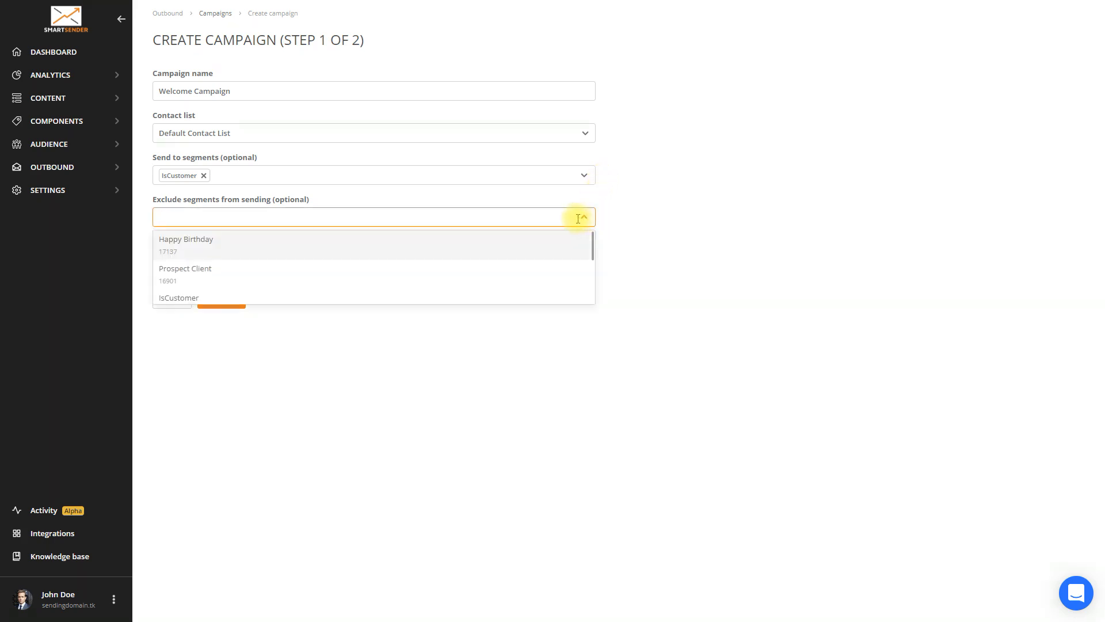
pyautogui.click(297, 274)
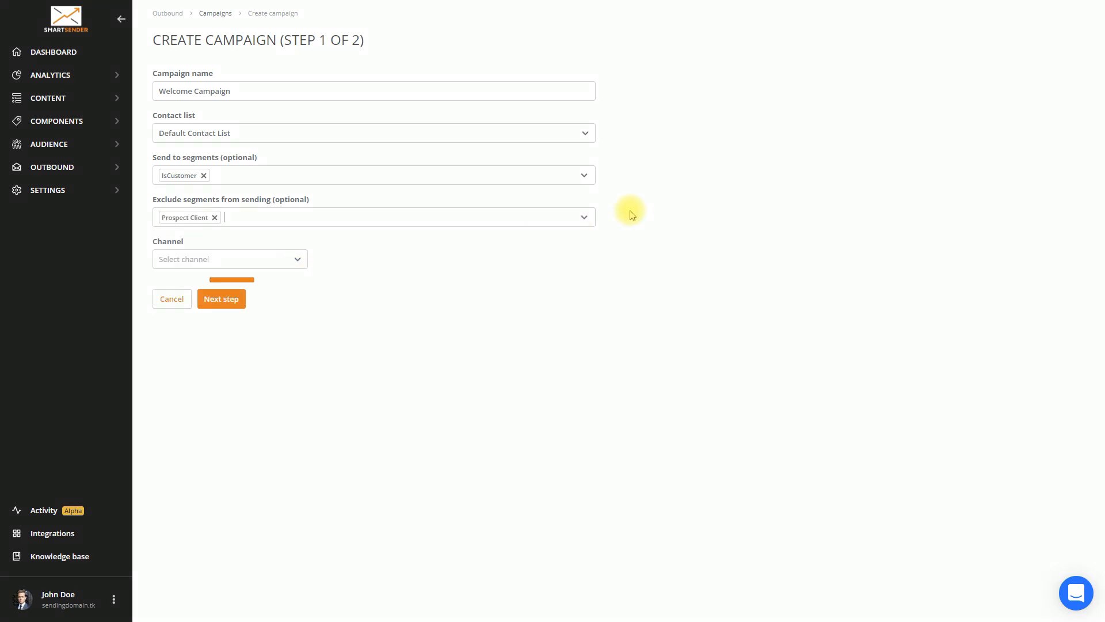
# - Set the campaign channel to Email and choose the Welcome and confirmation email template
pyautogui.click(296, 264)
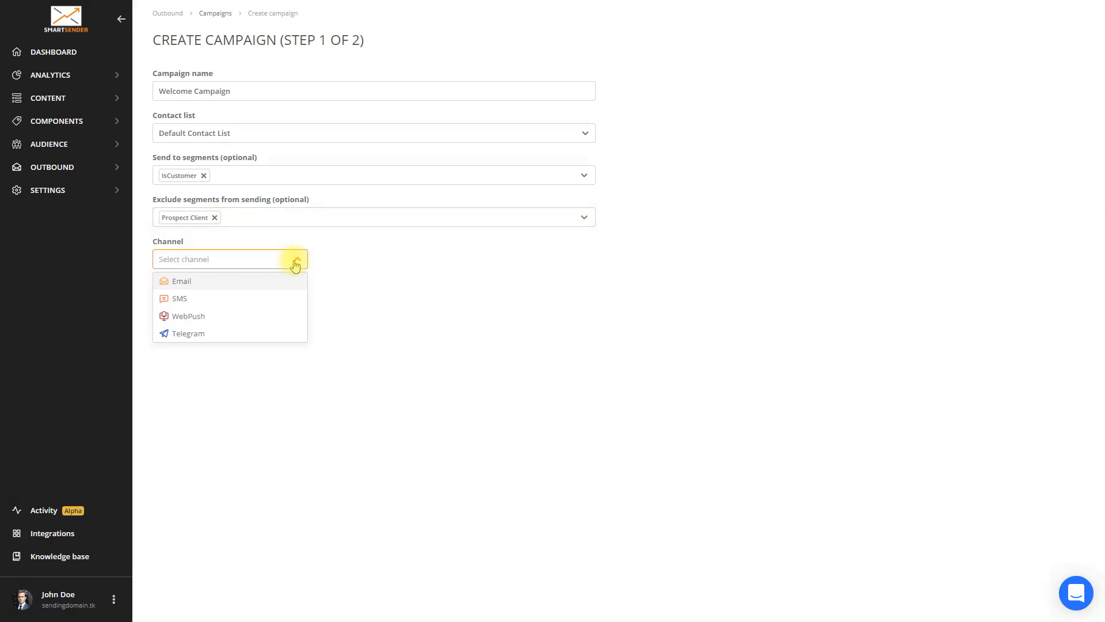
pyautogui.click(261, 284)
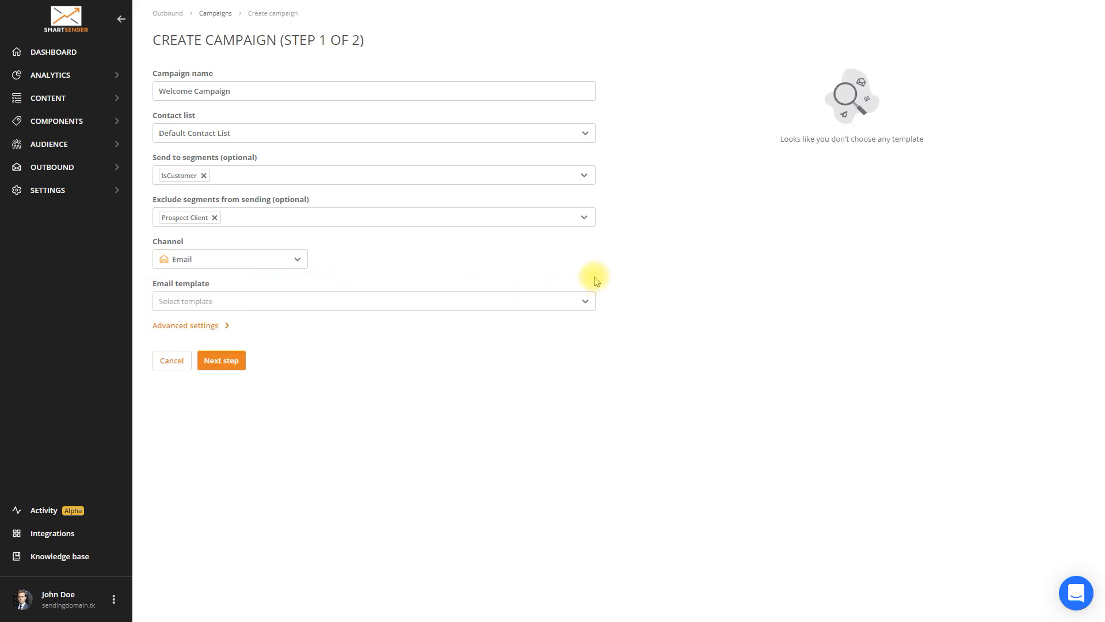
pyautogui.click(568, 300)
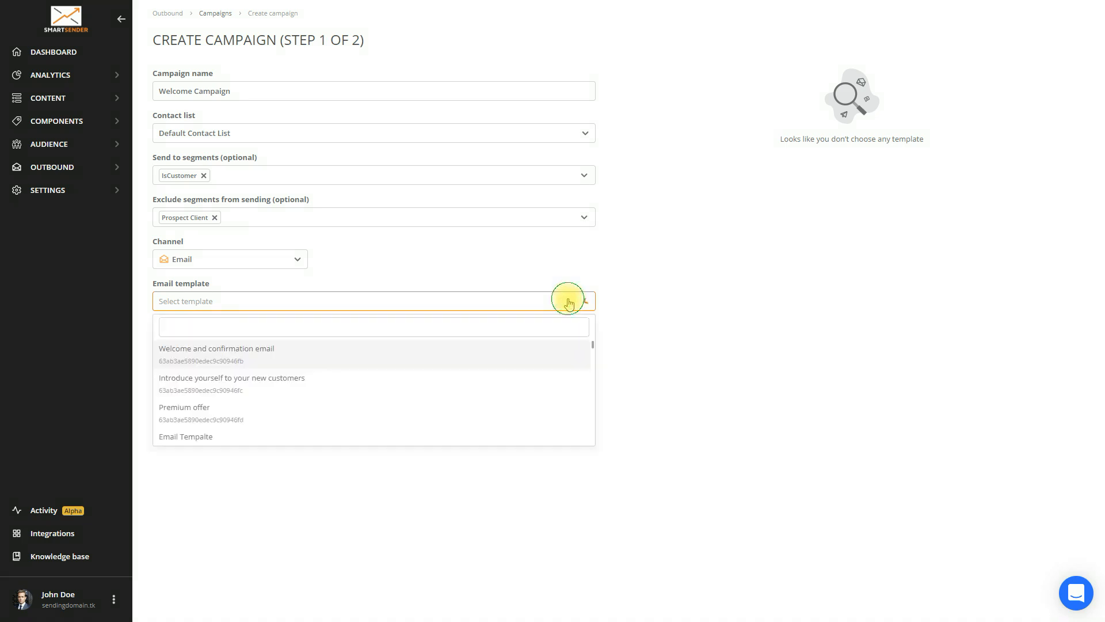
pyautogui.click(264, 359)
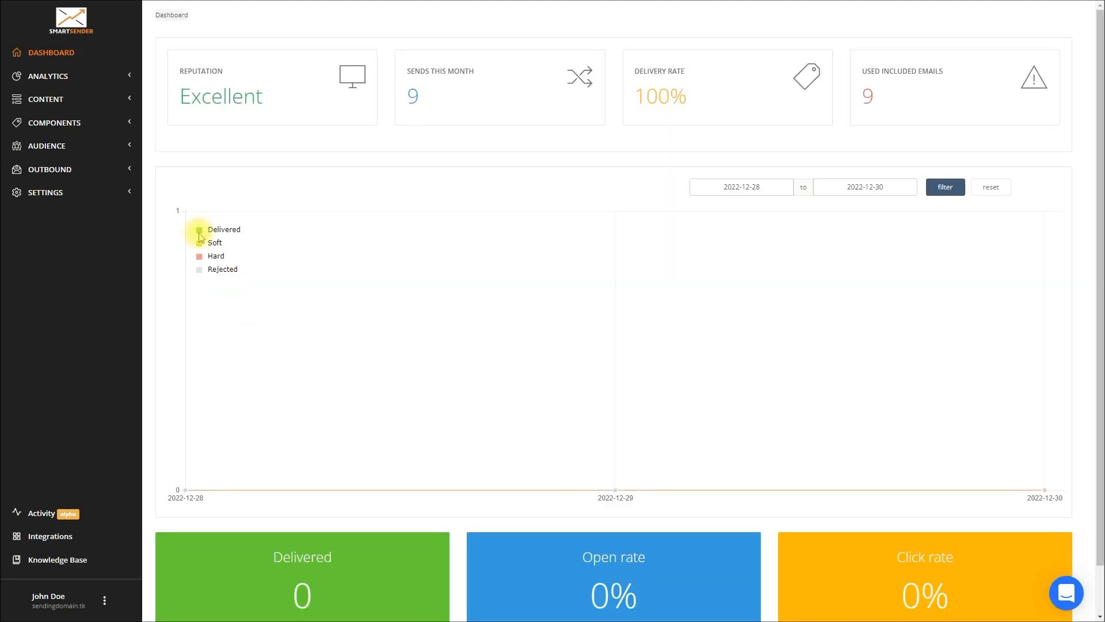
# - Go to the audience contact lists and open an option from the Default Contact List's additional actions
pyautogui.click(69, 146)
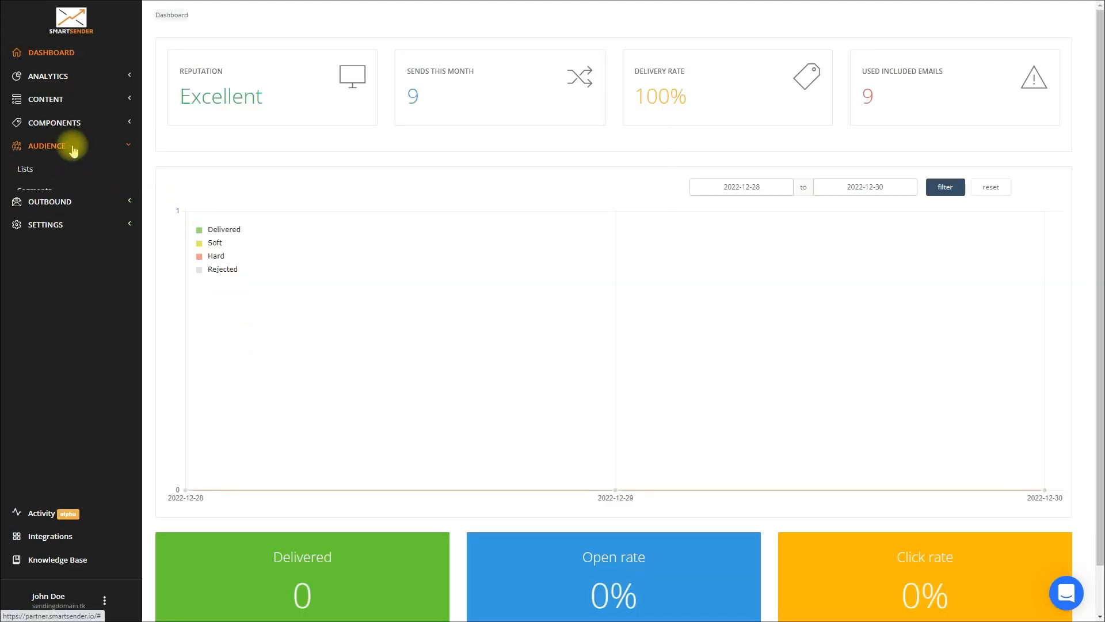
pyautogui.click(32, 173)
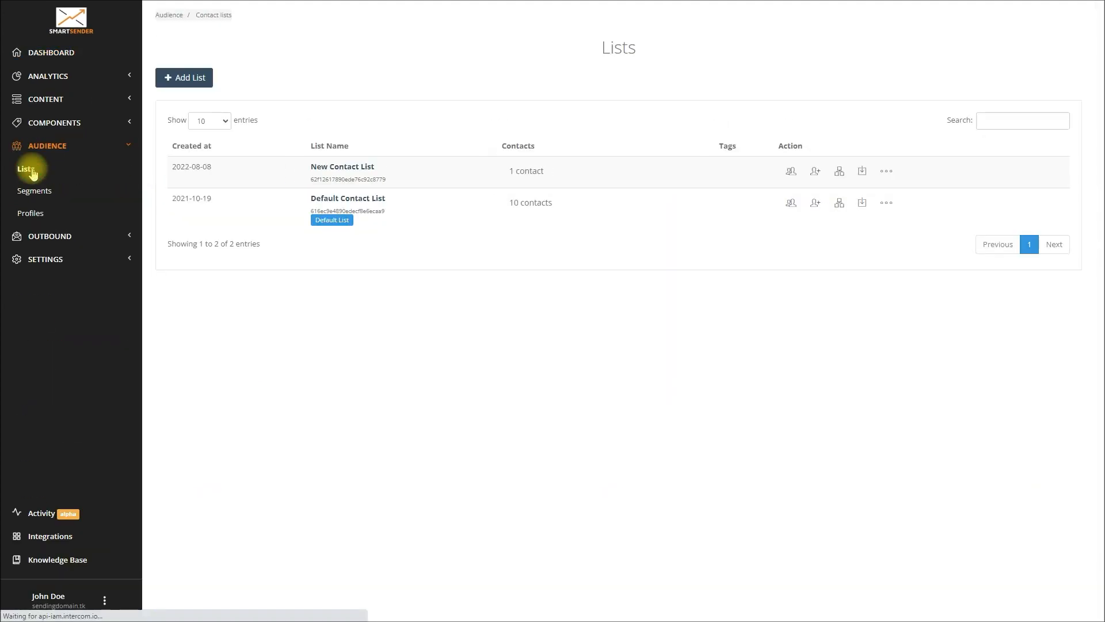
pyautogui.click(887, 203)
pyautogui.click(830, 226)
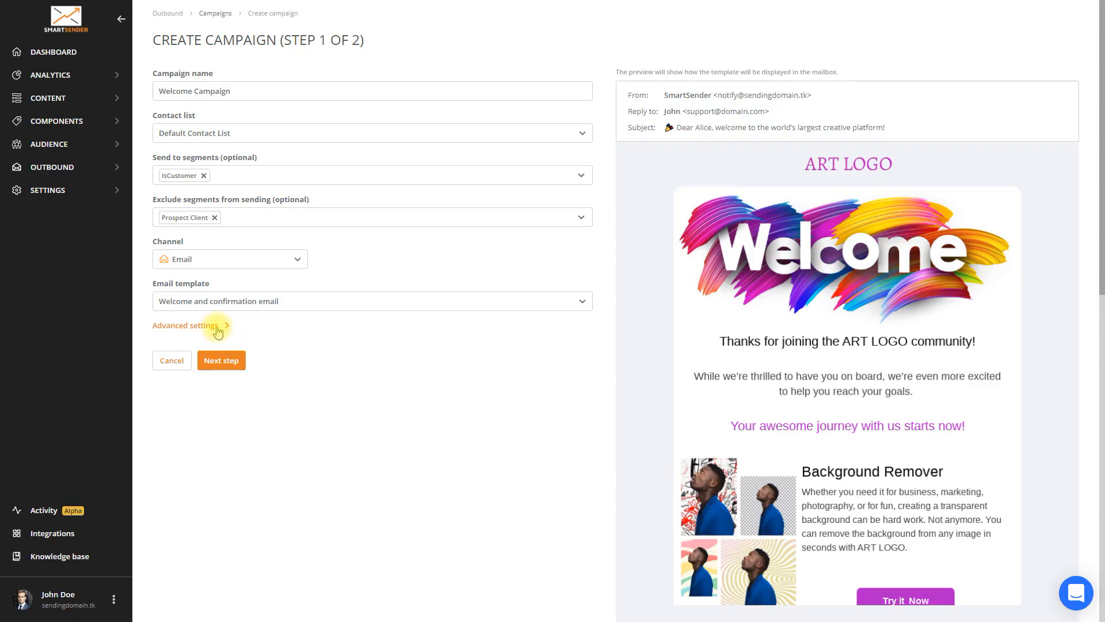
# - Expand the campaign's advanced settings and assign the tags tag1 and tag2
pyautogui.click(226, 327)
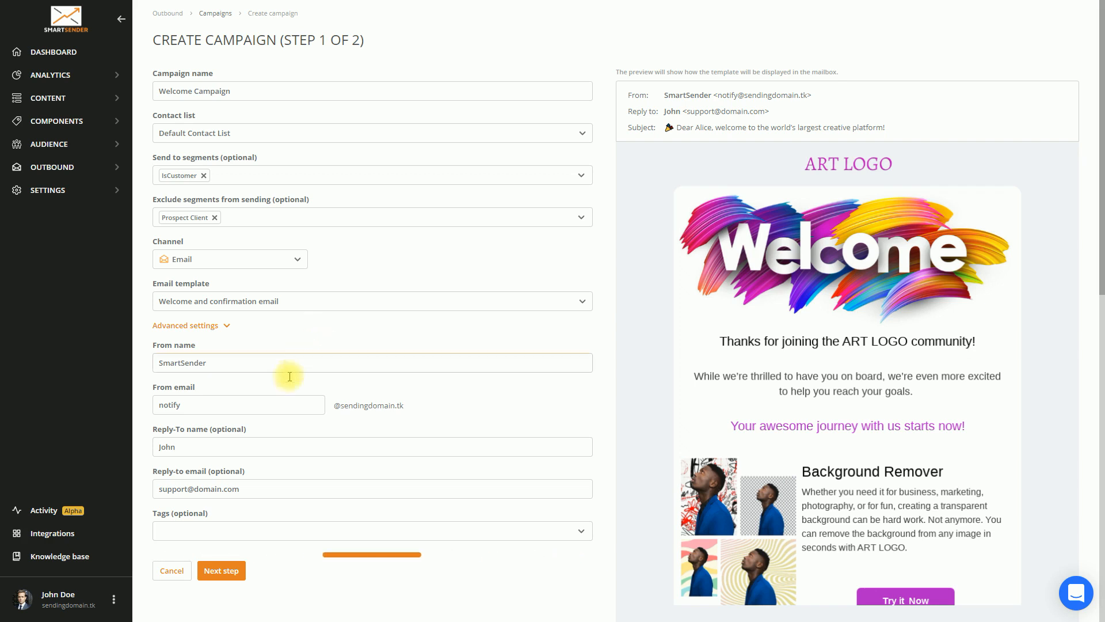
pyautogui.click(203, 530)
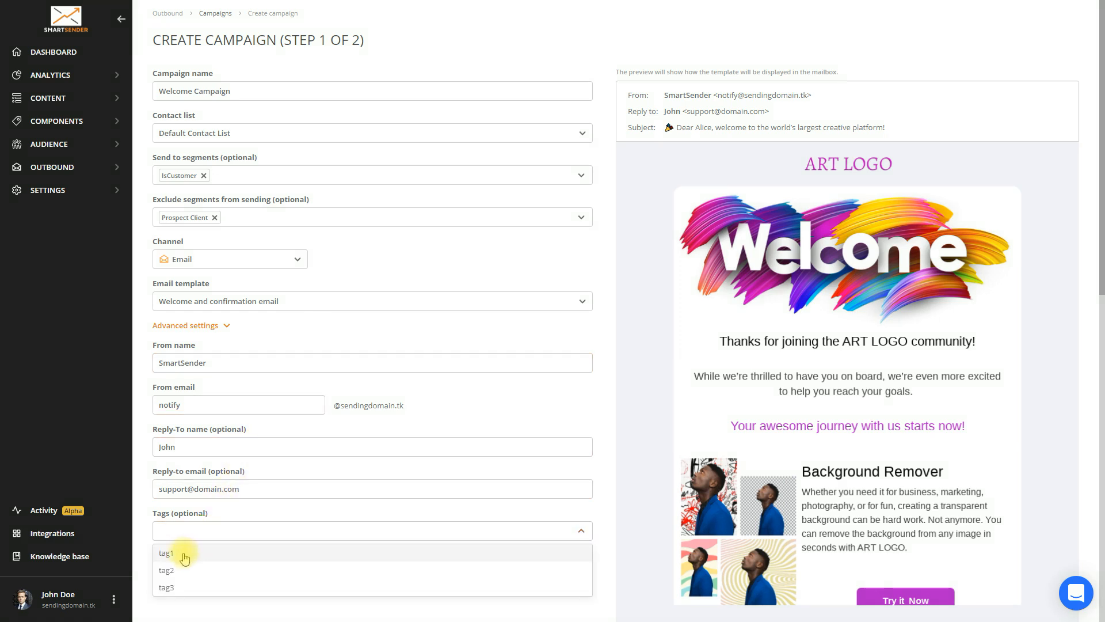
pyautogui.click(178, 554)
pyautogui.click(210, 531)
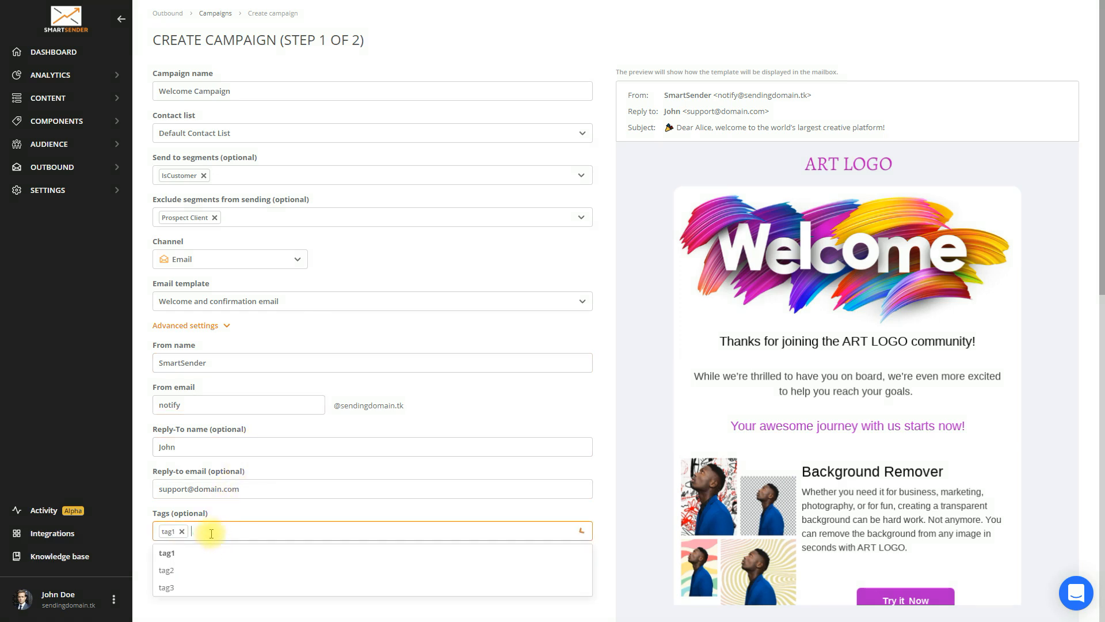
pyautogui.click(193, 568)
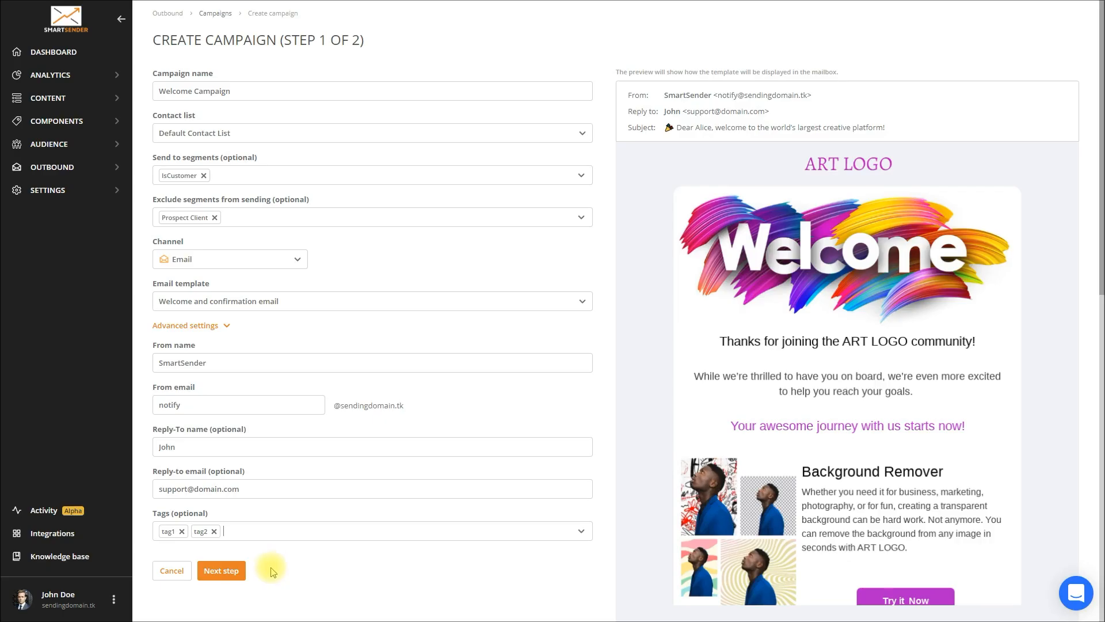
# - Proceed to the launch settings, launch Welcome Campaign with the Manual launch type and start it from the campaign list
pyautogui.click(221, 571)
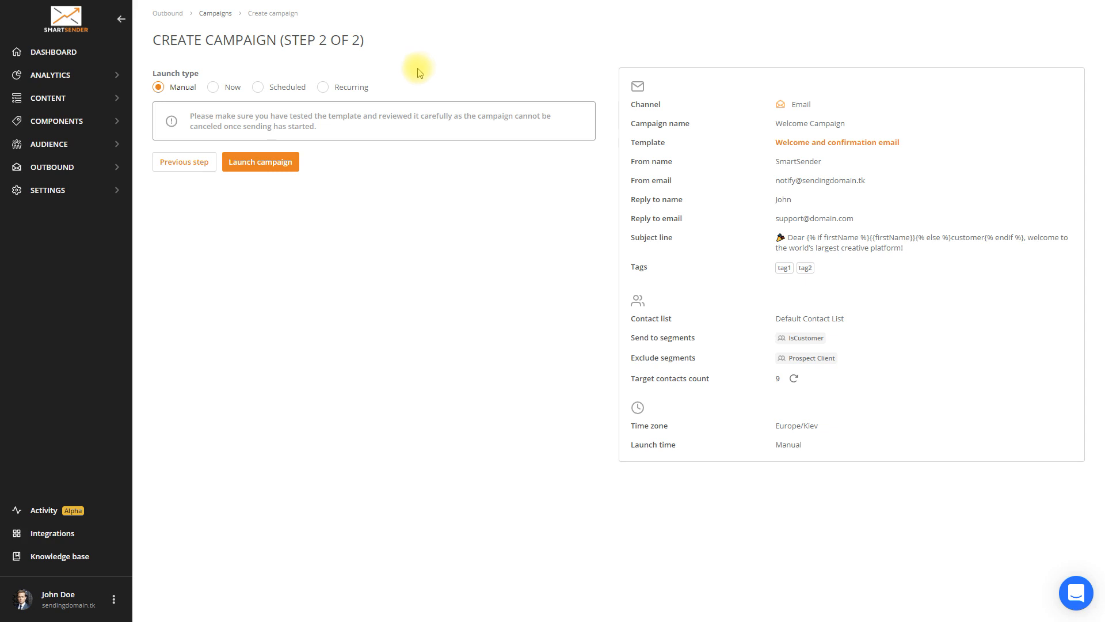
pyautogui.click(291, 163)
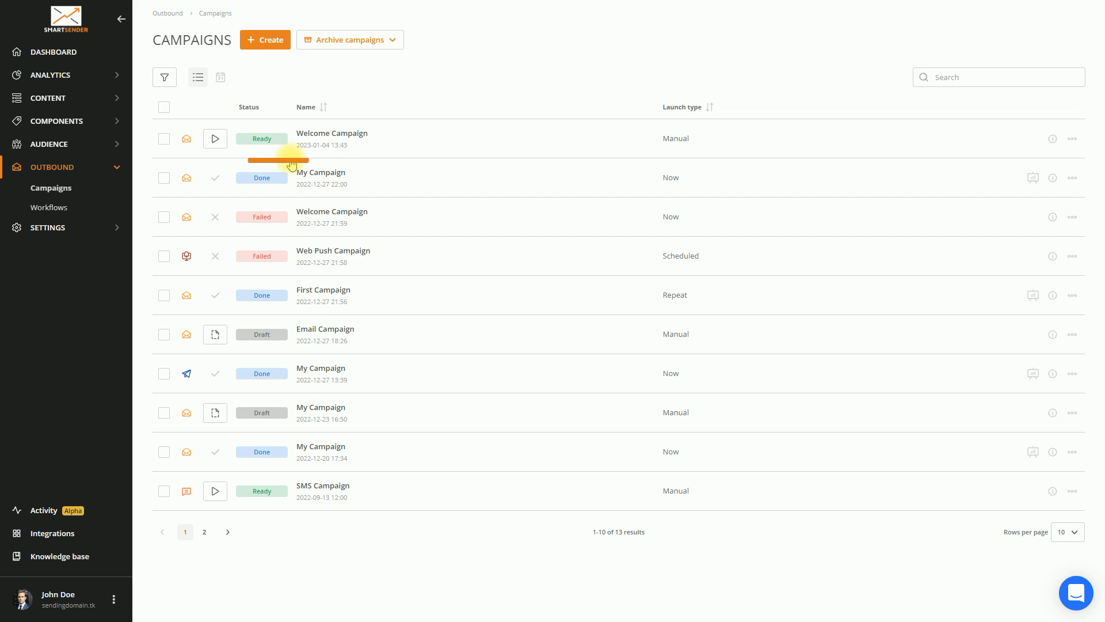
pyautogui.click(221, 142)
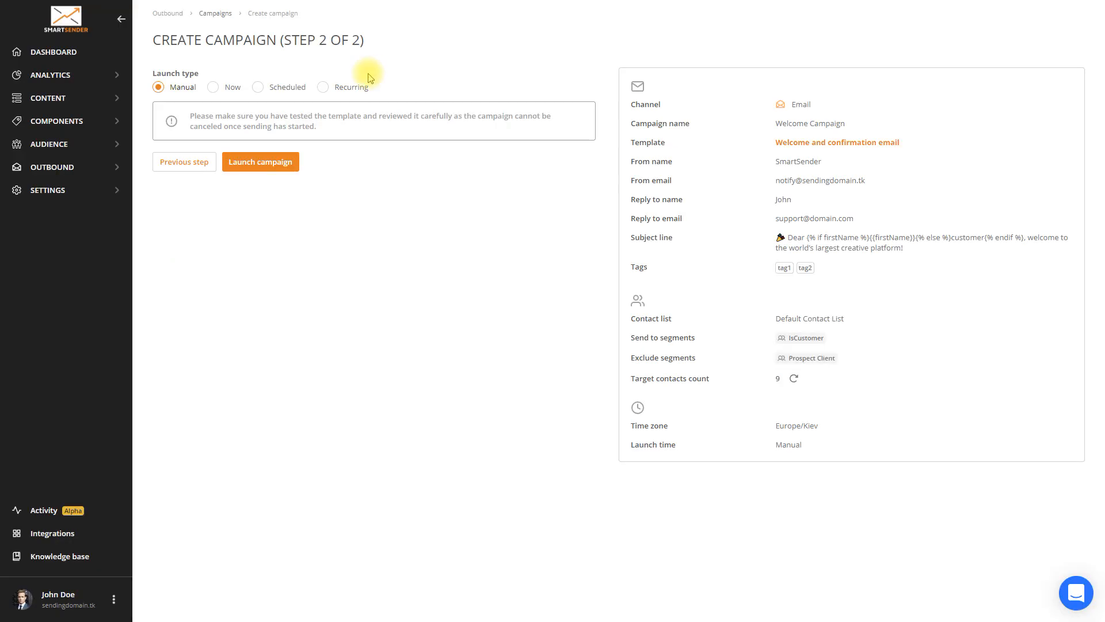
# - Set the launch type to Now and launch the campaign
pyautogui.click(213, 87)
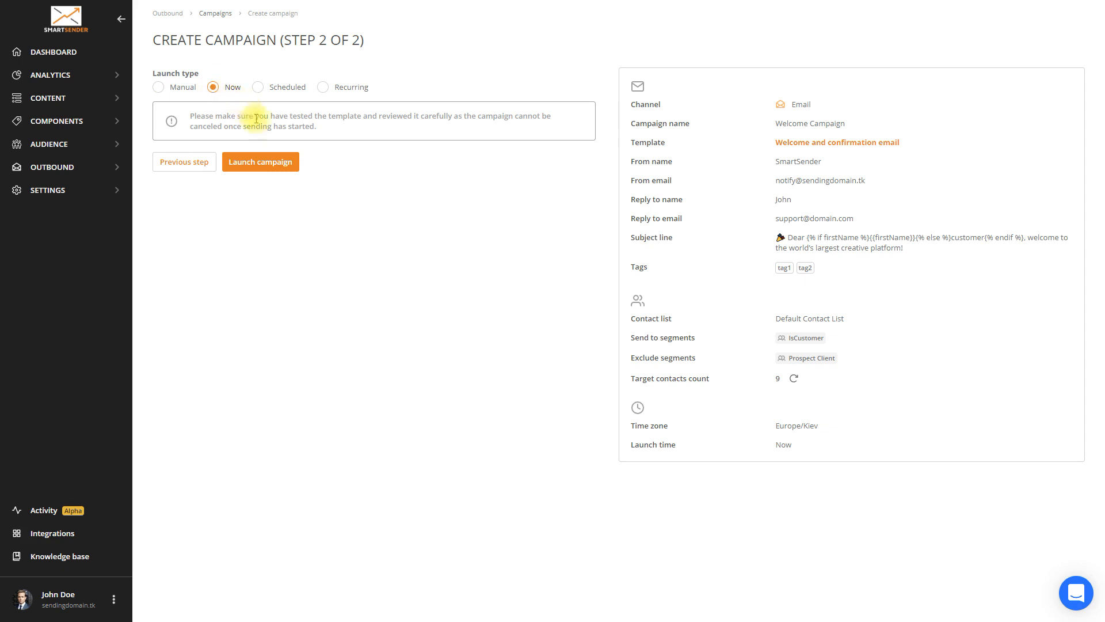
pyautogui.click(286, 163)
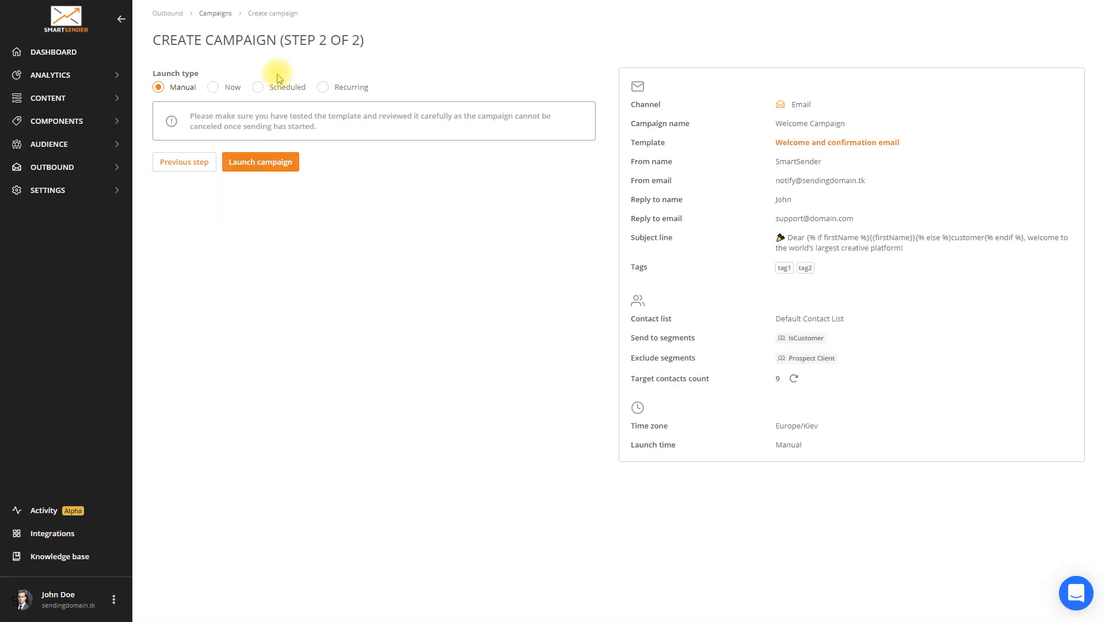
# - Schedule the campaign for 2023-01-20 at 11:00 and launch it
pyautogui.click(254, 87)
pyautogui.click(198, 148)
pyautogui.click(244, 248)
pyautogui.click(276, 308)
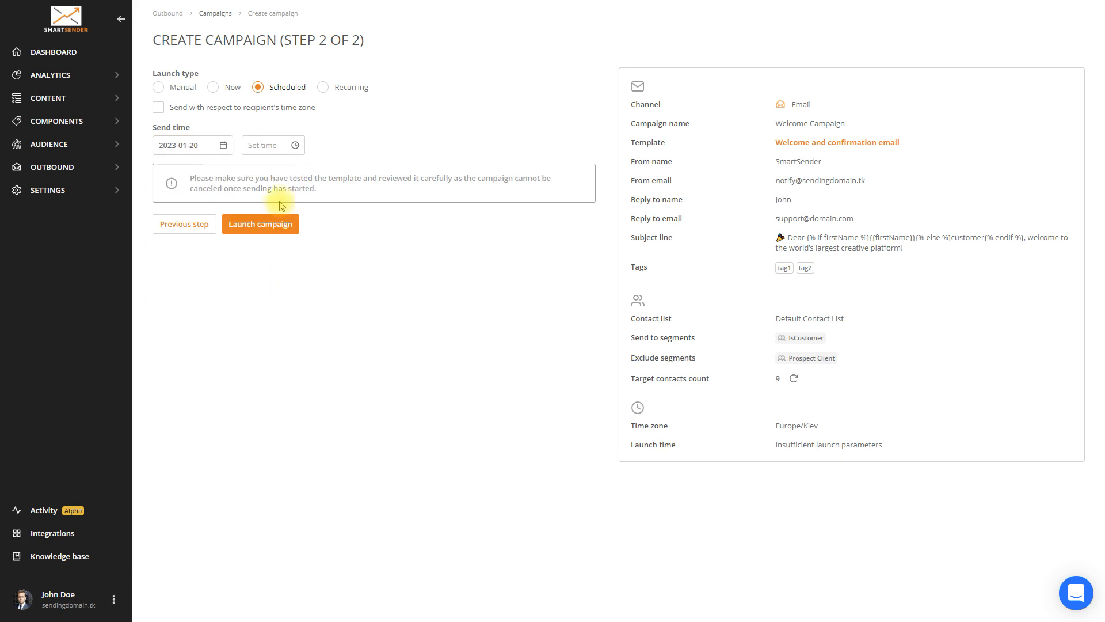
pyautogui.click(272, 145)
pyautogui.scroll(-6, 274, 242)
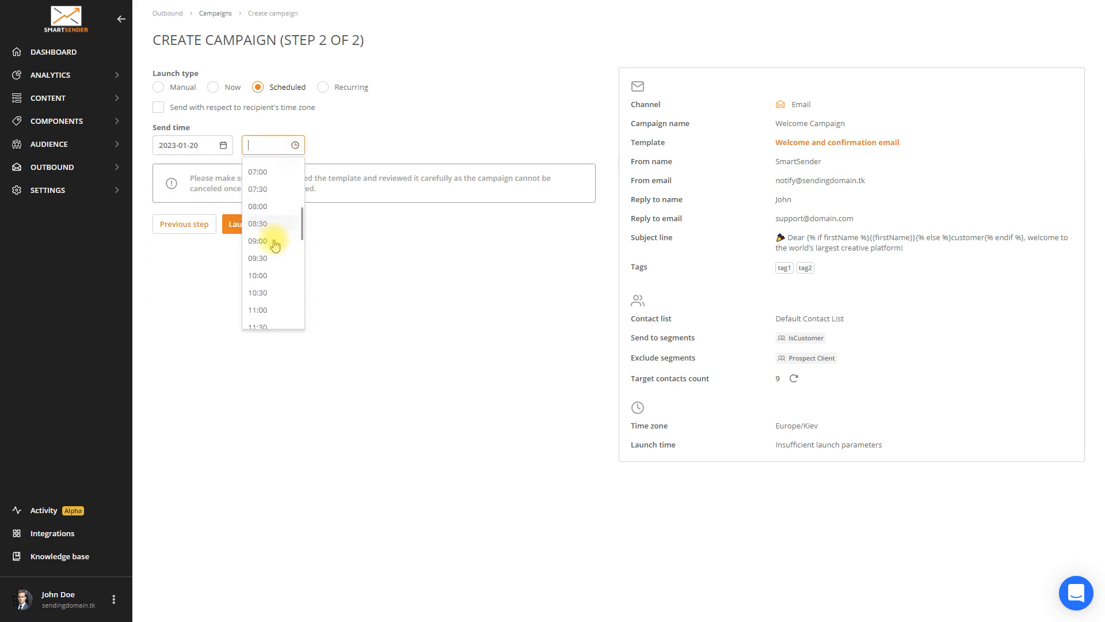
pyautogui.click(270, 254)
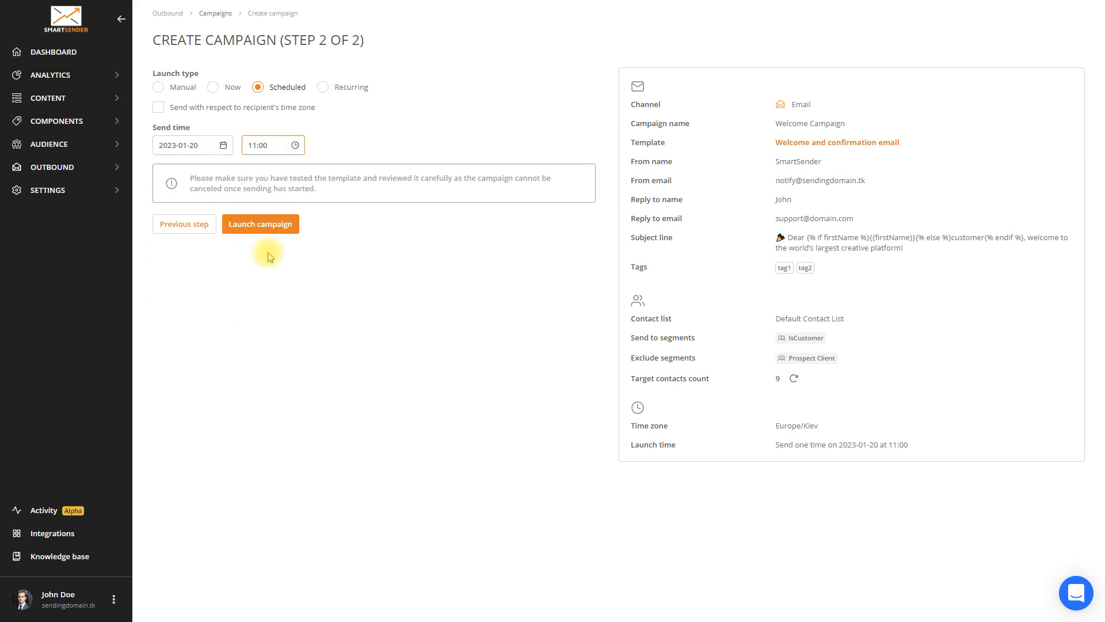
pyautogui.click(272, 229)
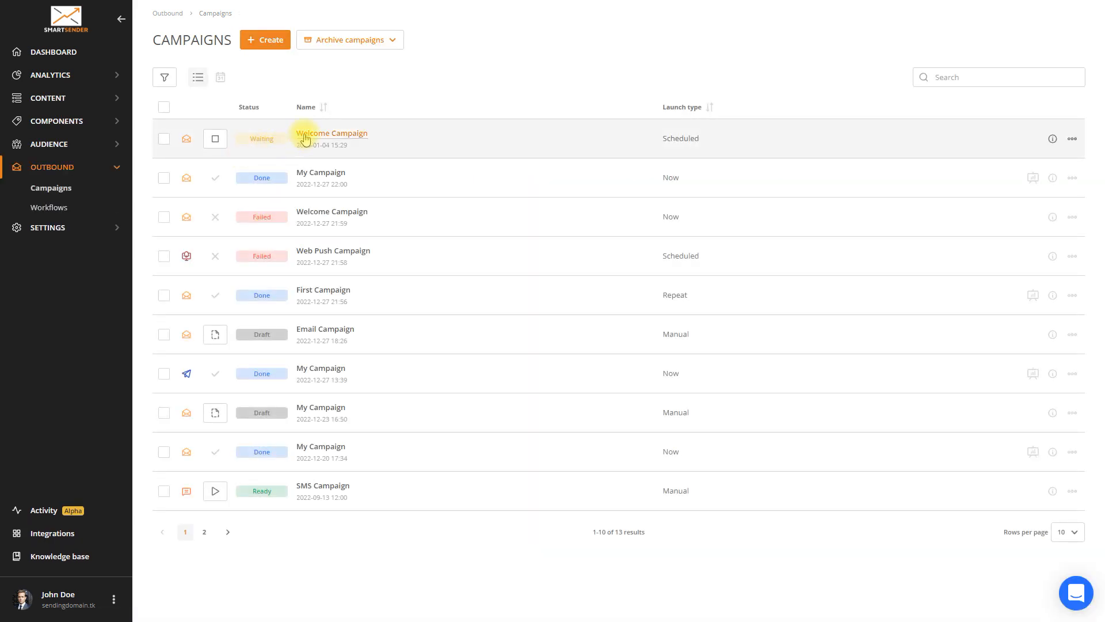
# - Enable sending with respect to the recipient's time zone for the scheduled campaign
pyautogui.click(305, 135)
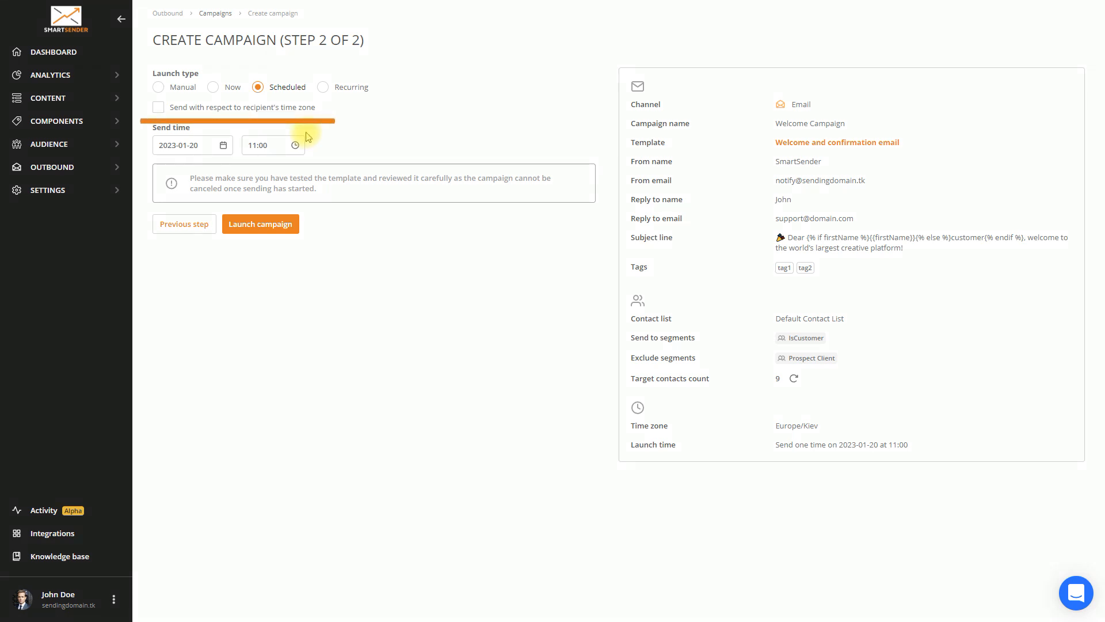
pyautogui.click(159, 111)
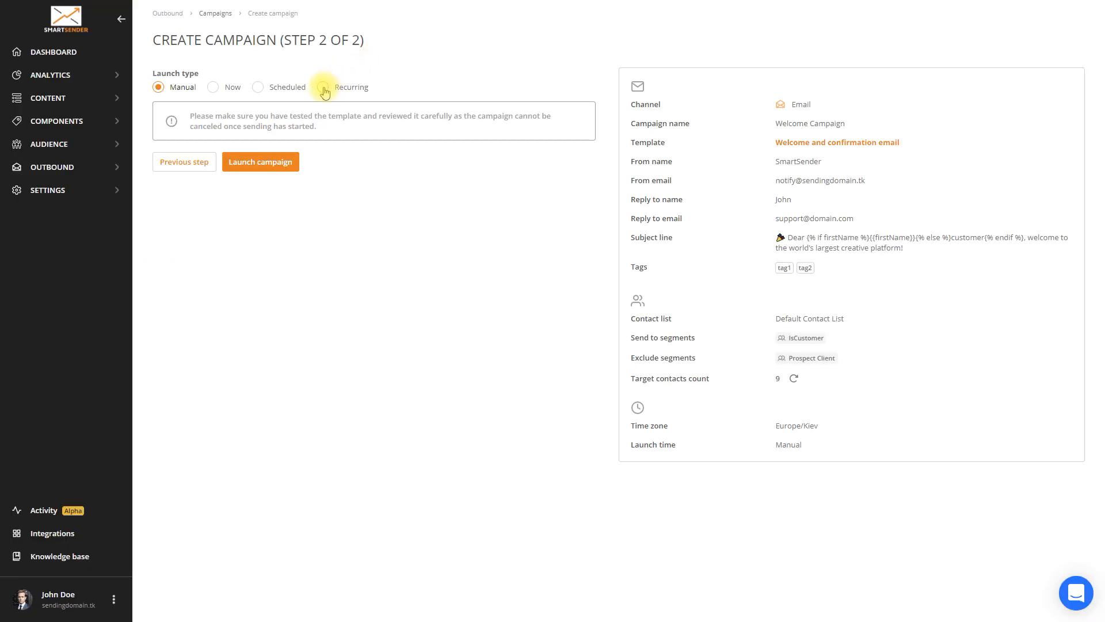
# - Set the launch type to Recurring, respecting the recipient's time zone, with start date 2023-01-20
pyautogui.click(323, 87)
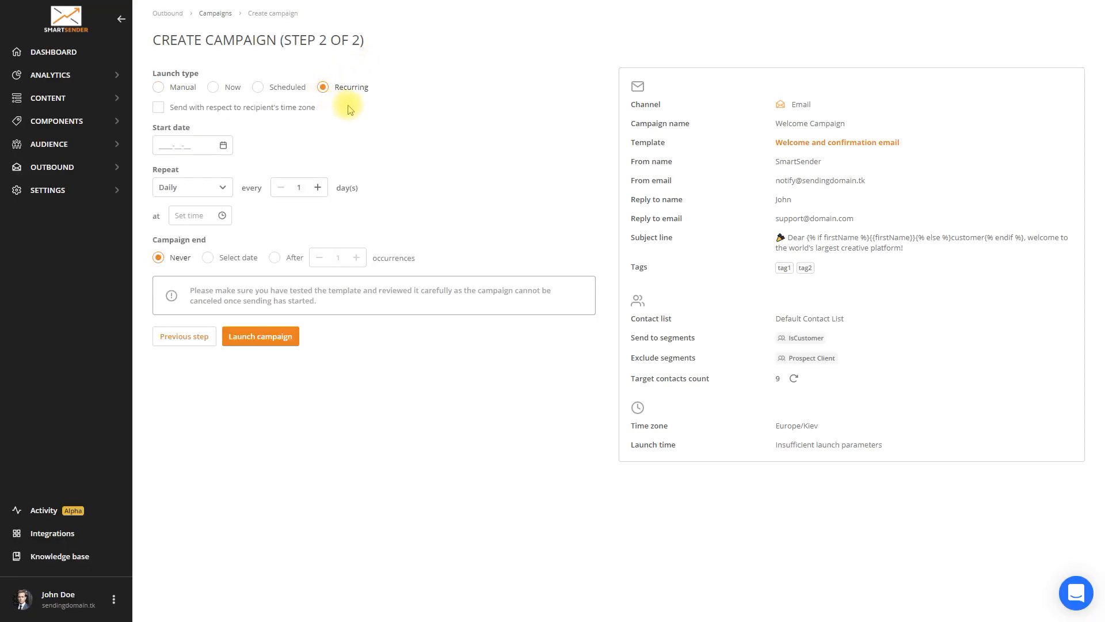
pyautogui.click(158, 107)
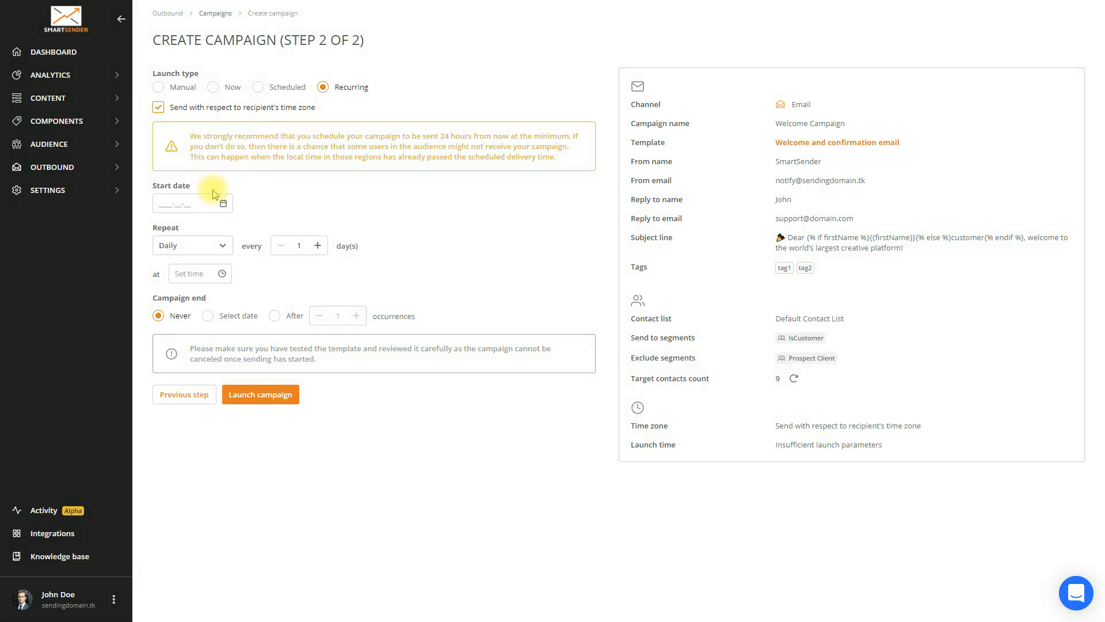
pyautogui.click(196, 204)
pyautogui.click(245, 306)
pyautogui.click(278, 367)
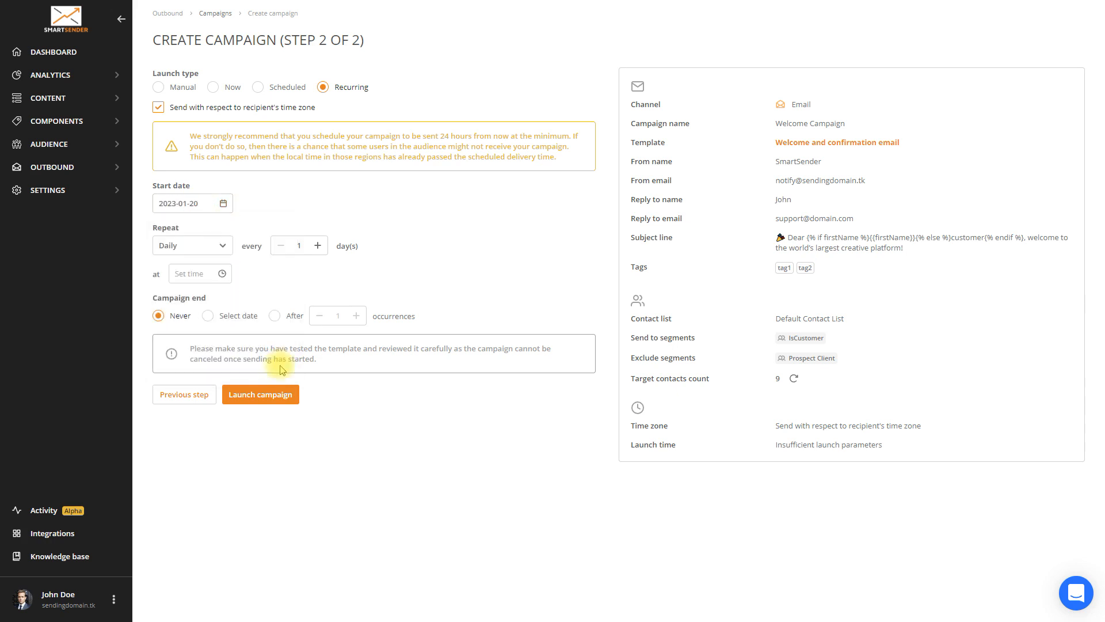
# - Set the recurring campaign's send time to 11:30
pyautogui.click(198, 275)
pyautogui.scroll(-6, 186, 346)
pyautogui.click(185, 349)
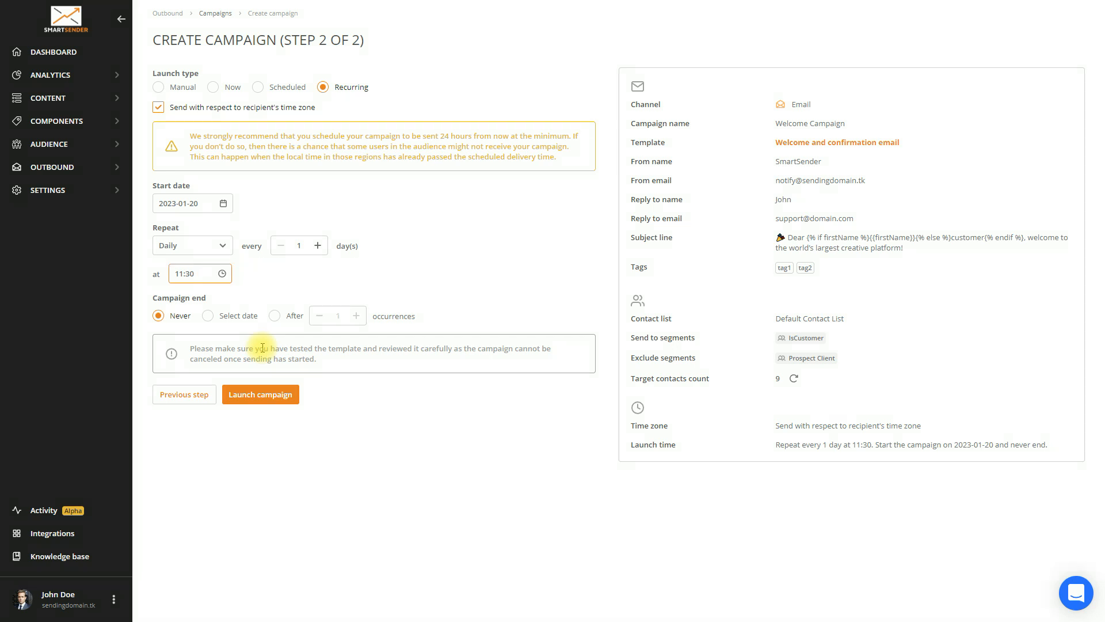
# - Keep the daily repeat and set the interval to every 6 days
pyautogui.click(224, 250)
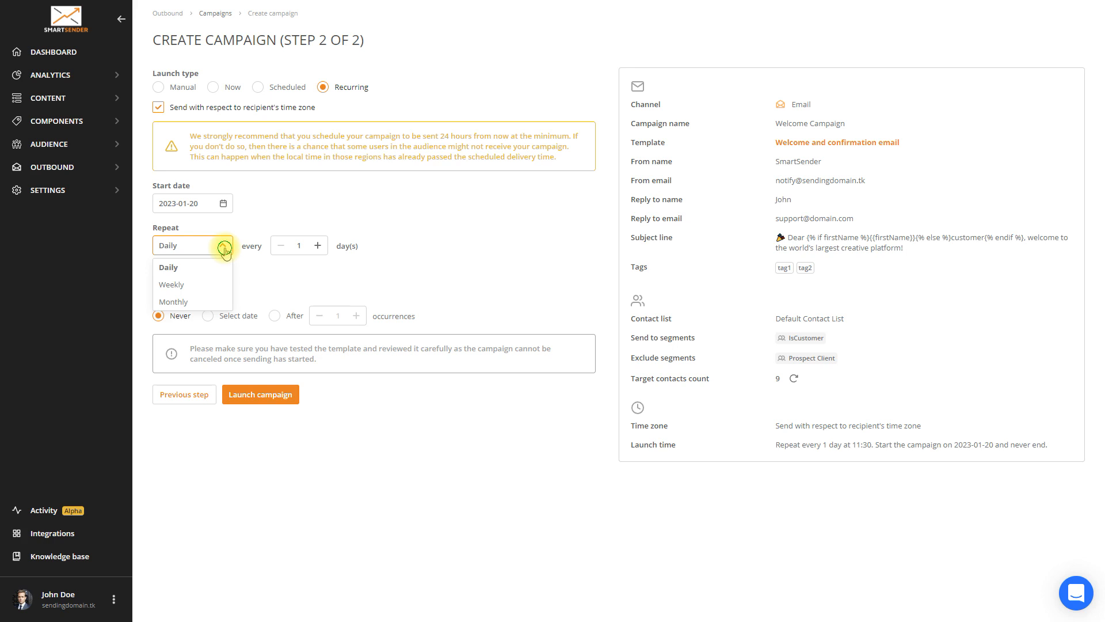
pyautogui.click(225, 250)
pyautogui.click(318, 246)
pyautogui.click(318, 246)
pyautogui.click(318, 246)
pyautogui.click(318, 246)
pyautogui.click(318, 246)
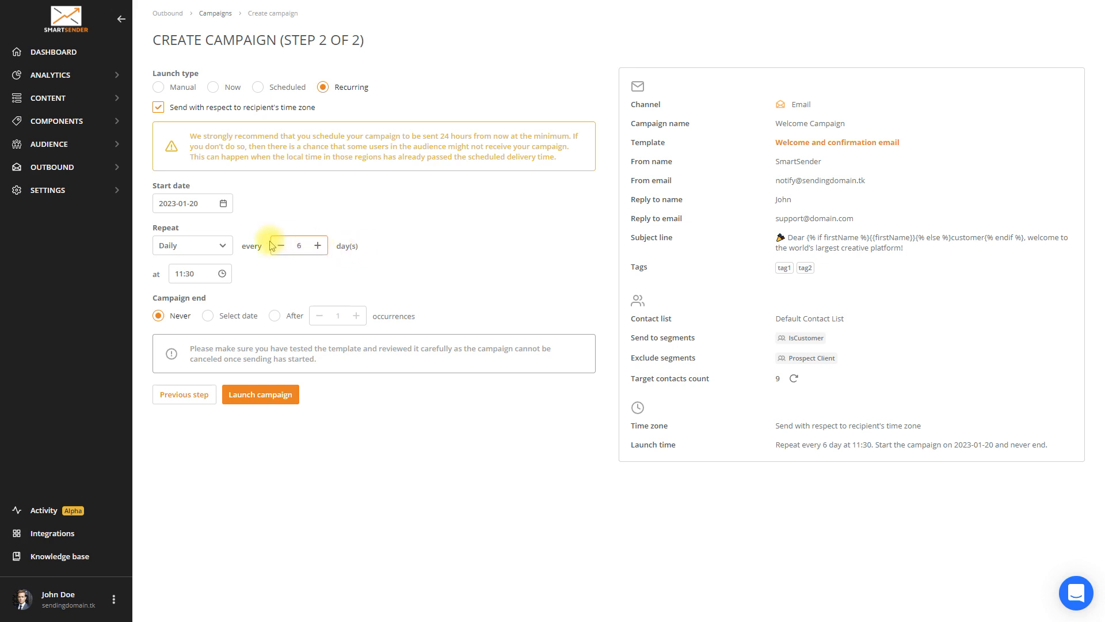
# - Switch the repeat to weekly on Tuesday, Wednesday and Thursday, every 4 weeks
pyautogui.click(226, 247)
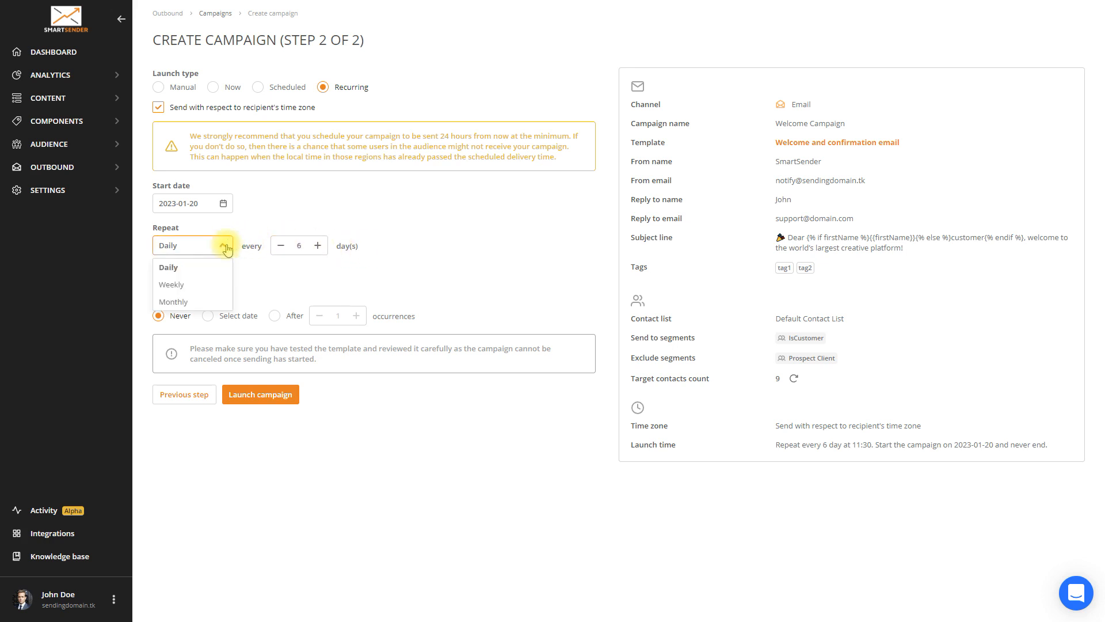
pyautogui.click(206, 285)
pyautogui.click(207, 282)
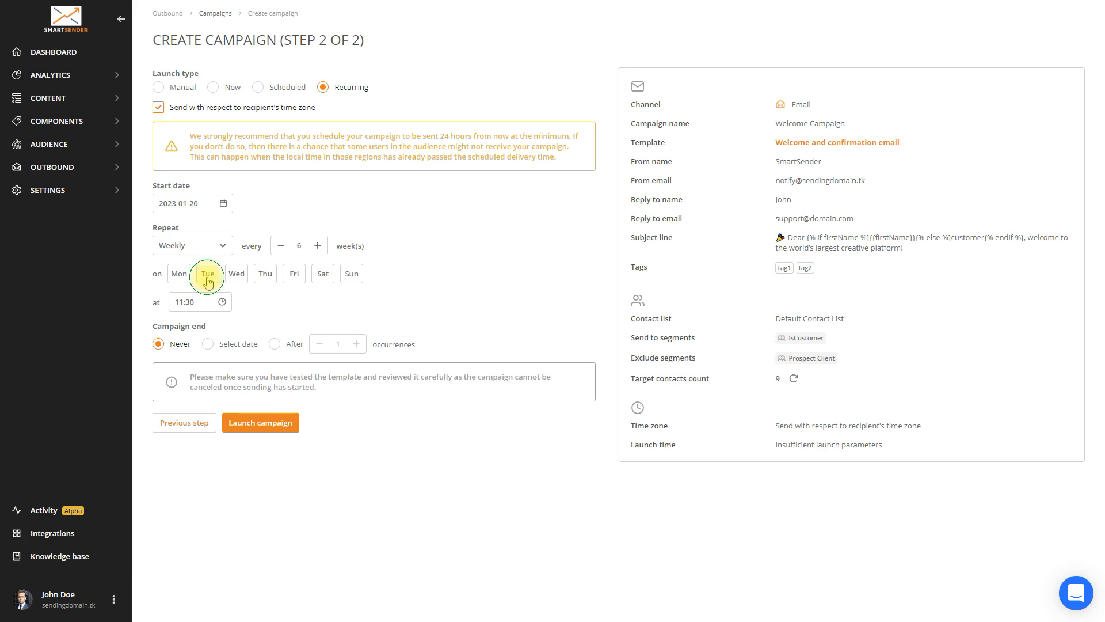
pyautogui.click(236, 275)
pyautogui.click(267, 277)
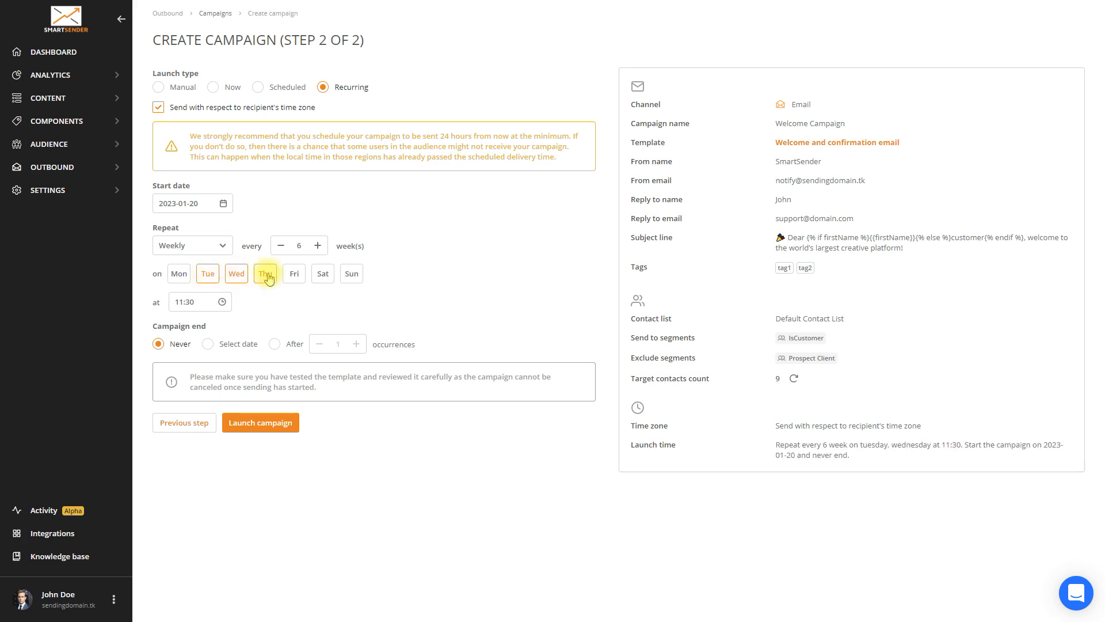
pyautogui.click(282, 246)
pyautogui.click(281, 246)
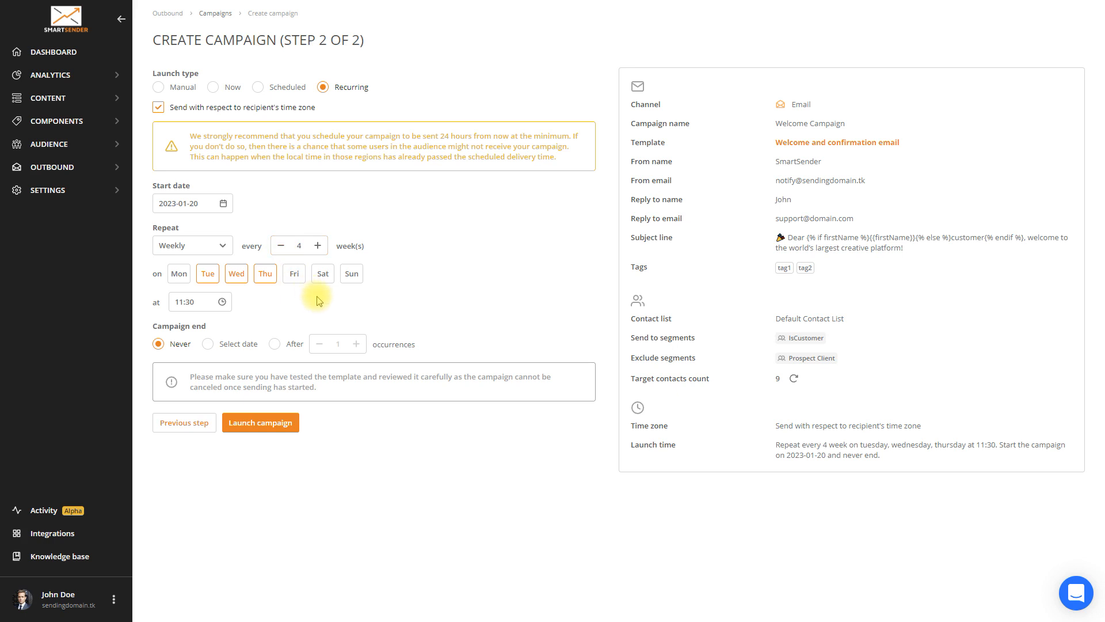
# - Set the campaign to repeat monthly, every 2 months, on the specific days 12, 13, 16, 17, 25, 26 and 27
pyautogui.click(223, 248)
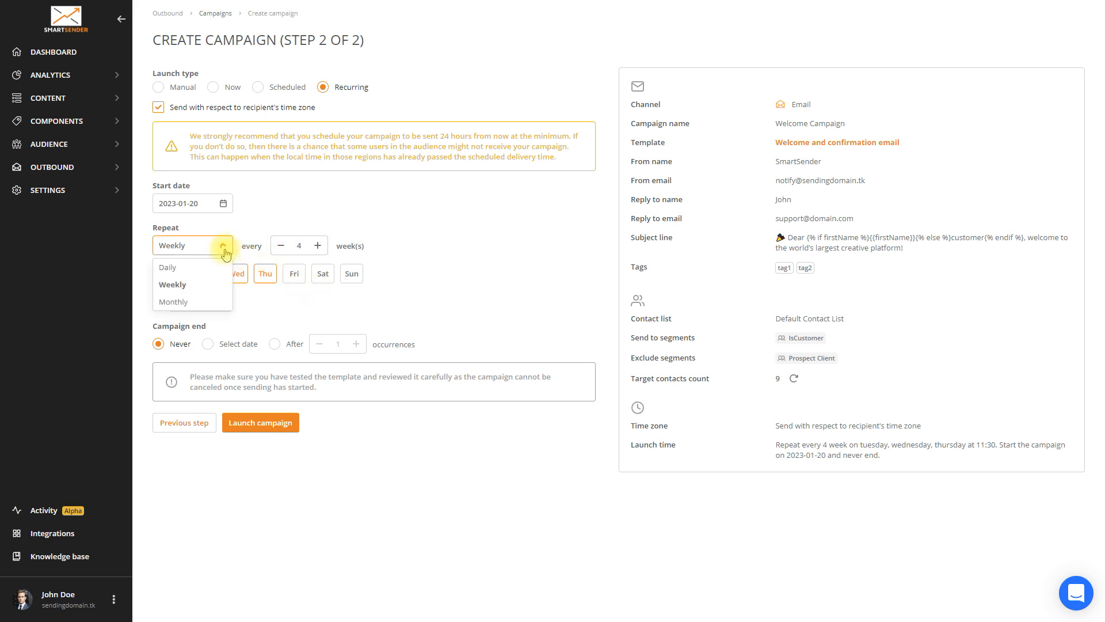
pyautogui.click(199, 302)
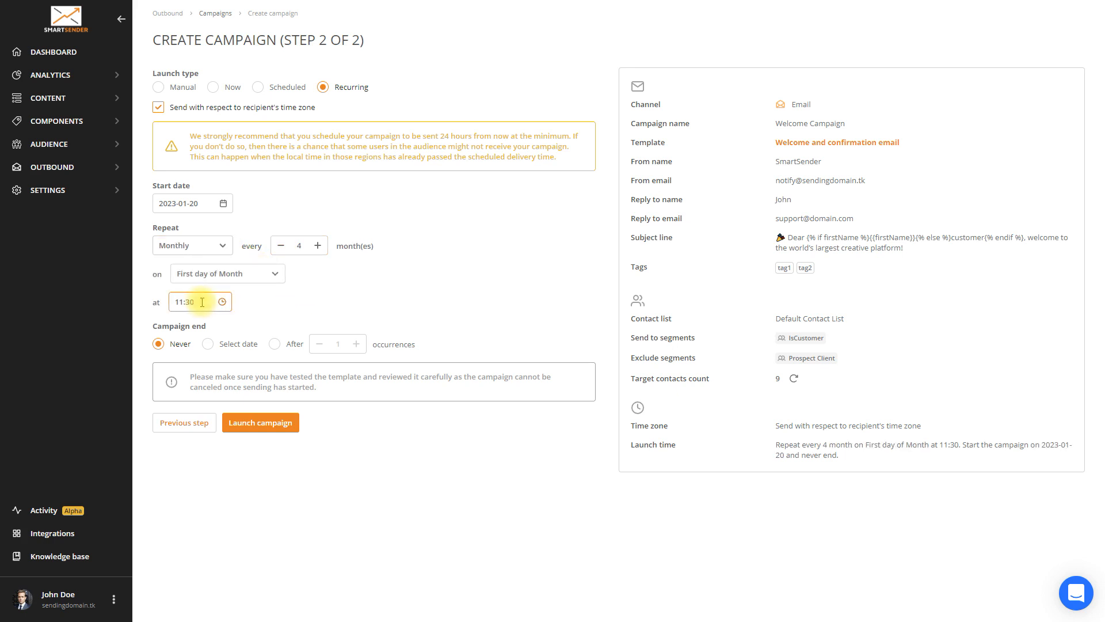
pyautogui.click(277, 275)
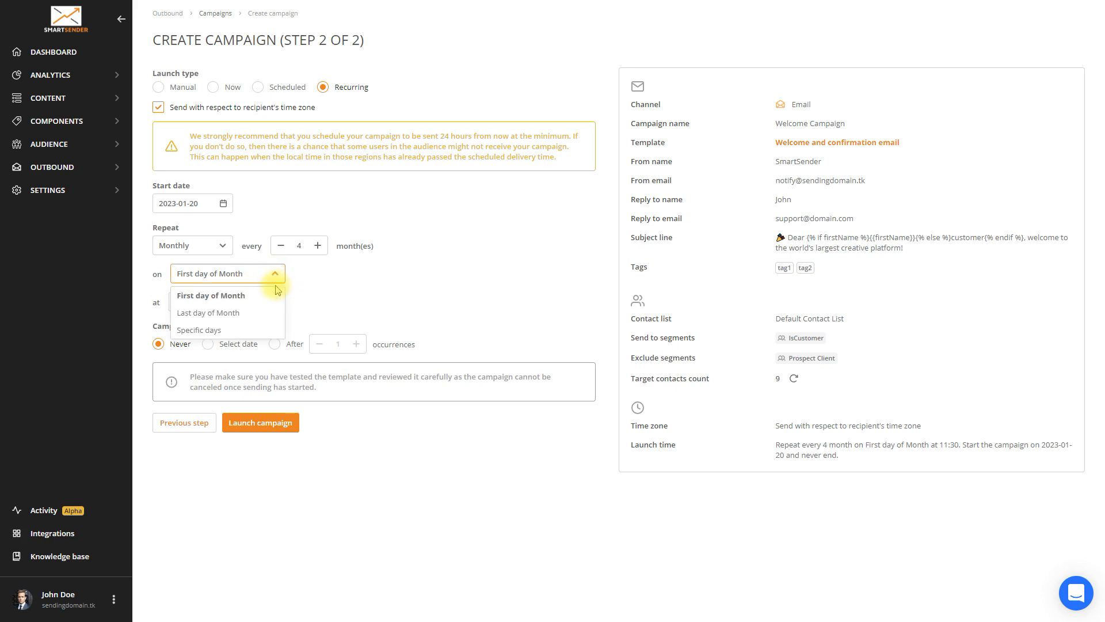
pyautogui.click(270, 331)
pyautogui.click(278, 327)
pyautogui.click(308, 327)
pyautogui.click(193, 352)
pyautogui.click(221, 353)
pyautogui.click(251, 377)
pyautogui.click(279, 378)
pyautogui.click(308, 378)
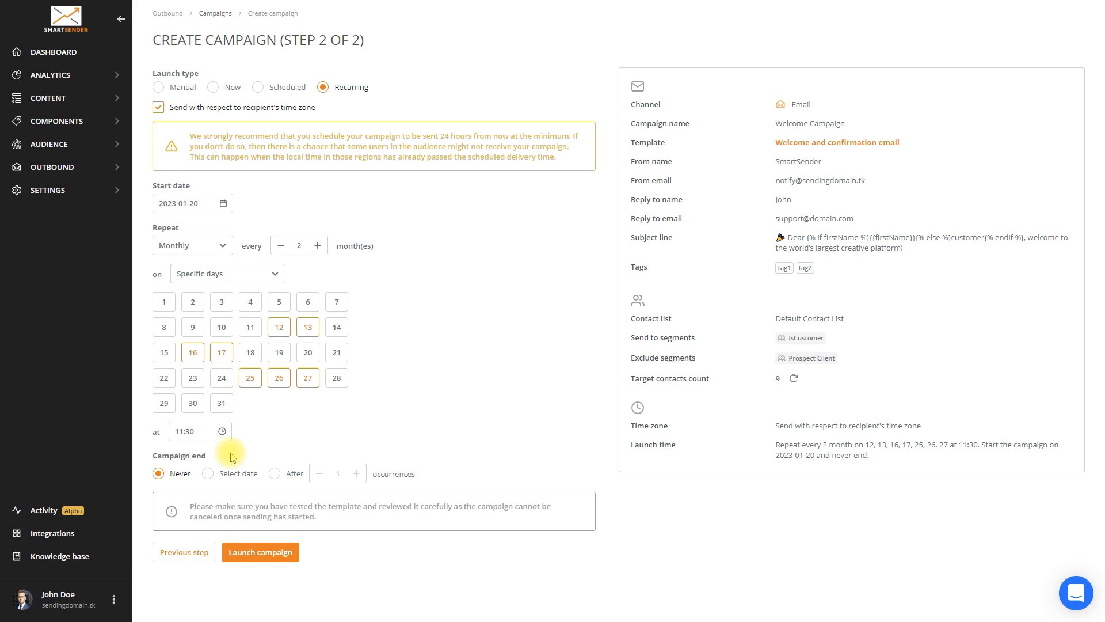
# - Set the campaign to end on the selected date 2023-02-17
pyautogui.click(208, 474)
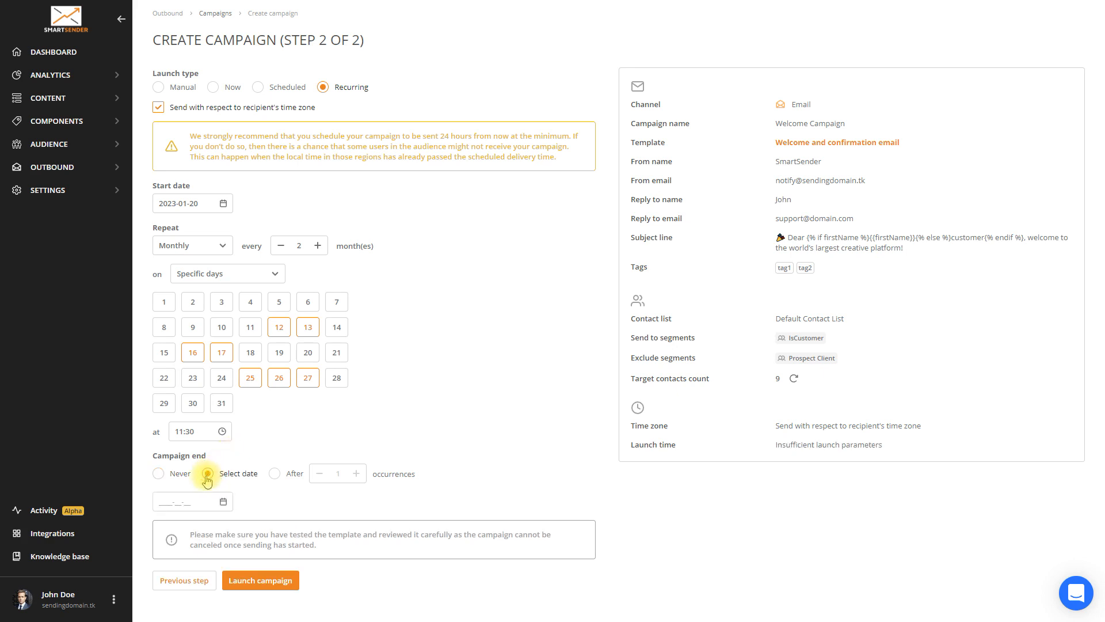
pyautogui.click(192, 502)
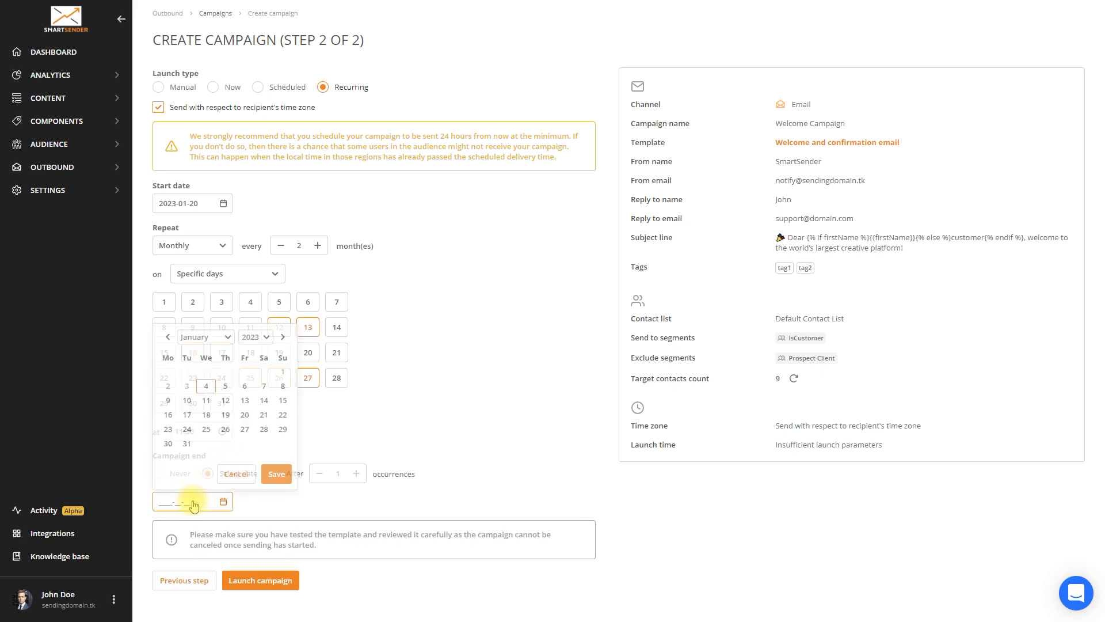
pyautogui.click(222, 337)
pyautogui.click(216, 362)
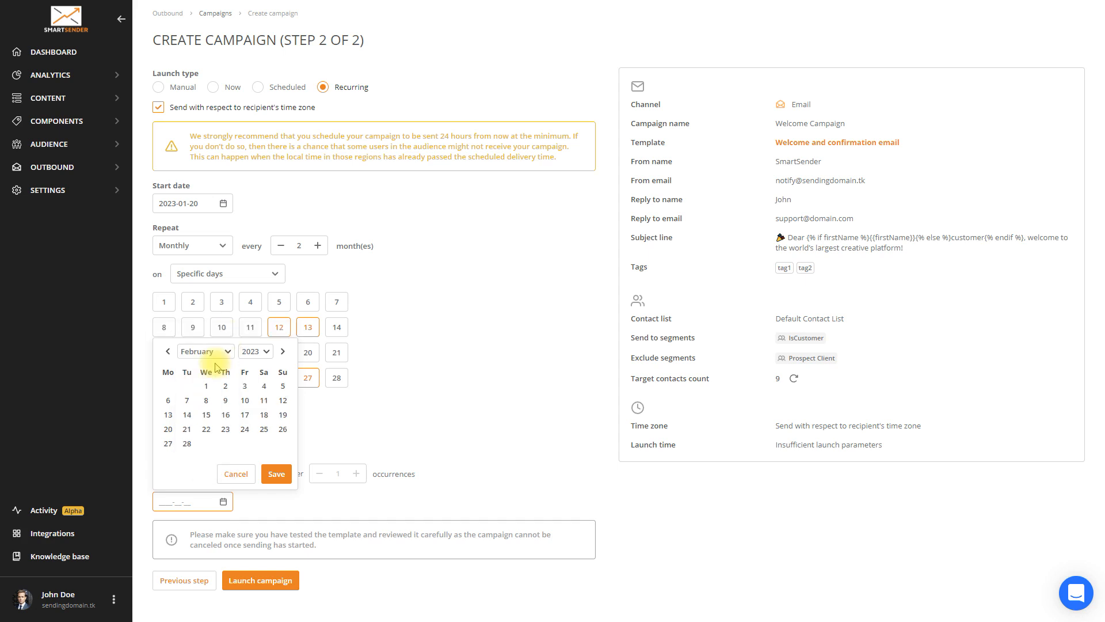
pyautogui.click(245, 415)
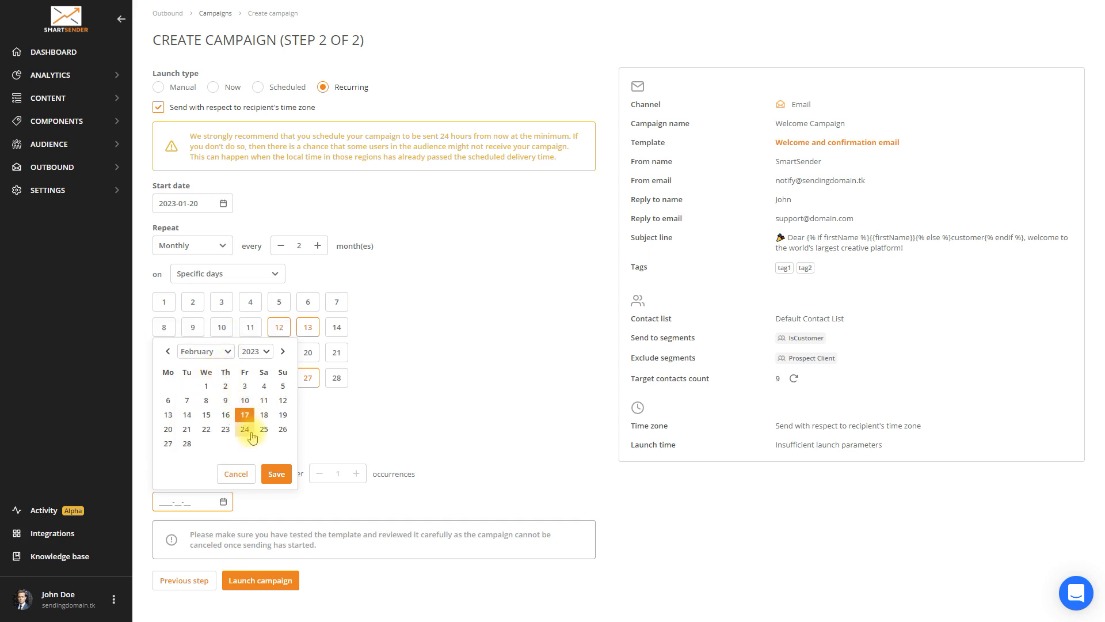
pyautogui.click(274, 473)
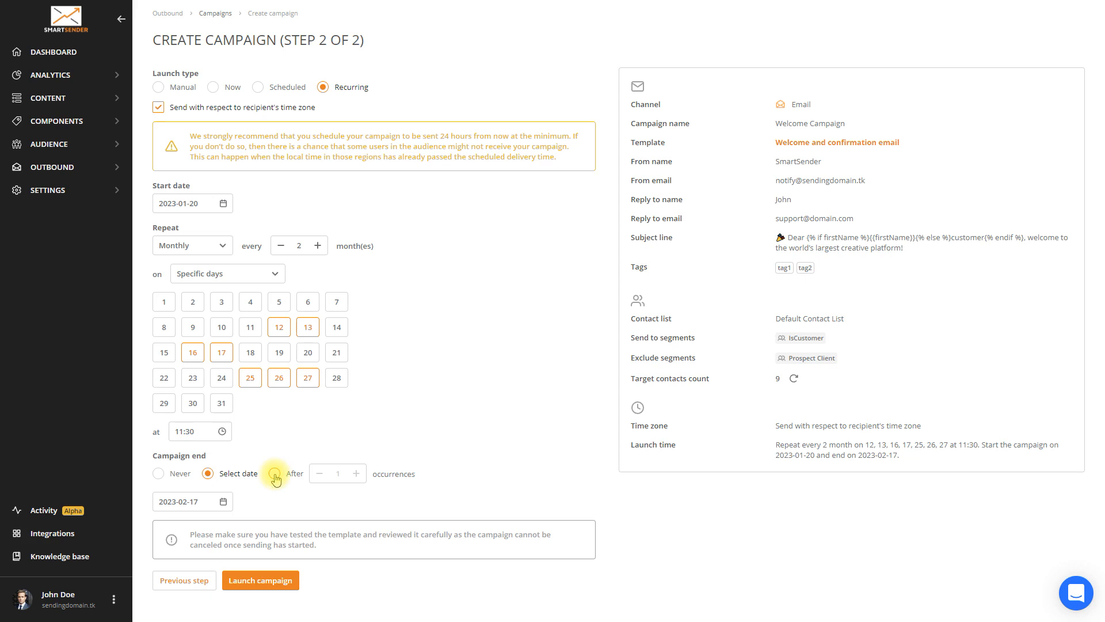
# - Set the campaign to end after 6 occurrences and launch it
pyautogui.click(275, 475)
pyautogui.click(356, 475)
pyautogui.click(356, 475)
pyautogui.click(356, 474)
pyautogui.click(356, 475)
pyautogui.click(356, 474)
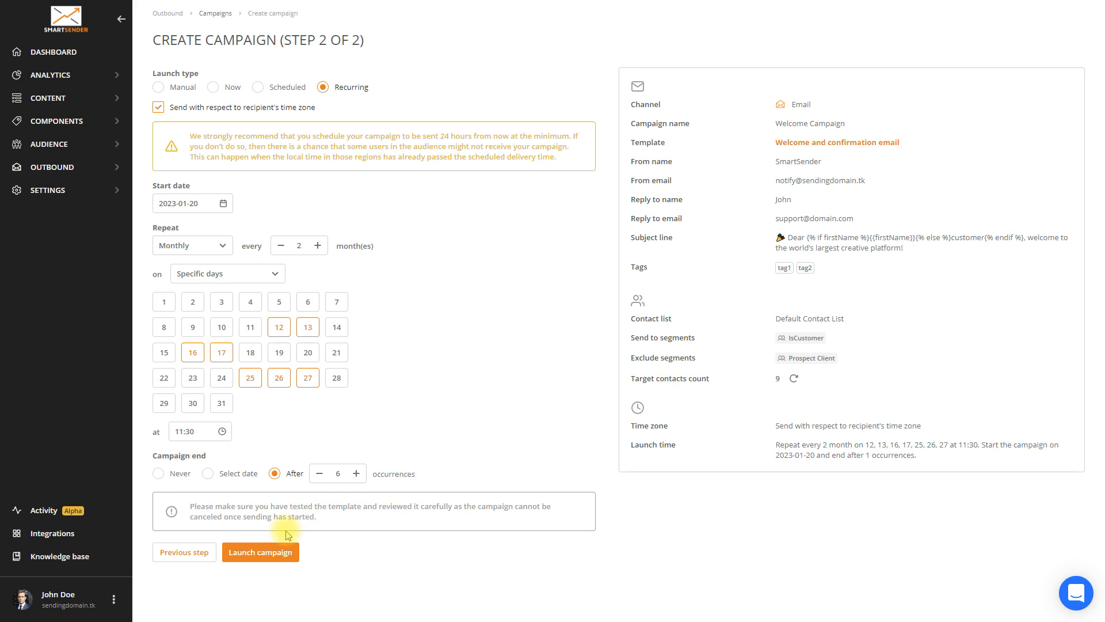
pyautogui.click(275, 551)
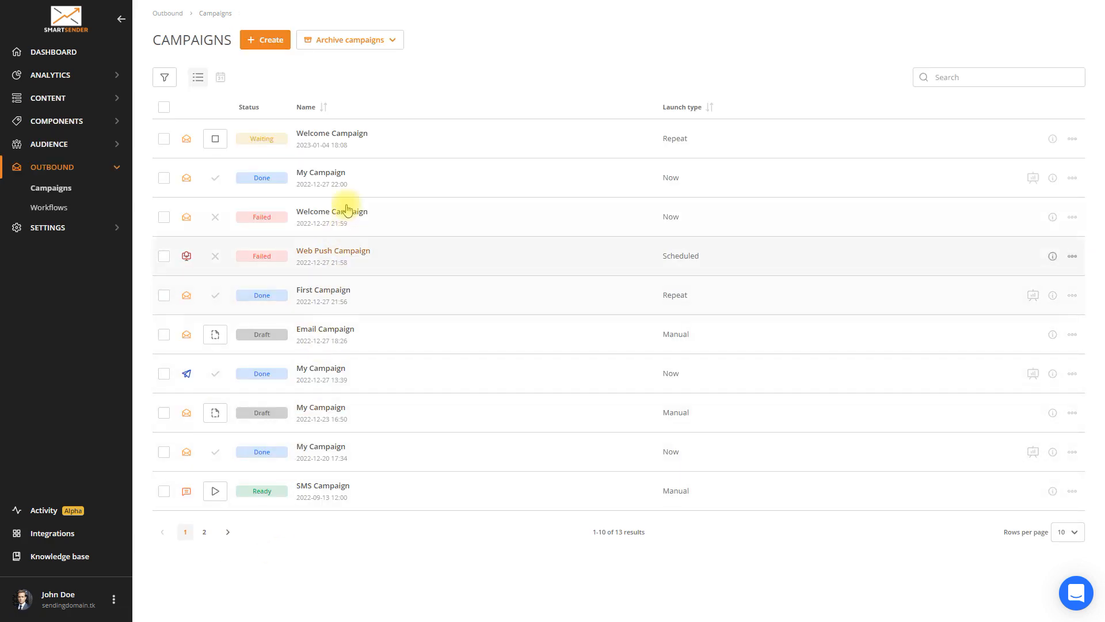
# - Open the Welcome and confirmation email template from the campaign summary and review its content
pyautogui.click(348, 137)
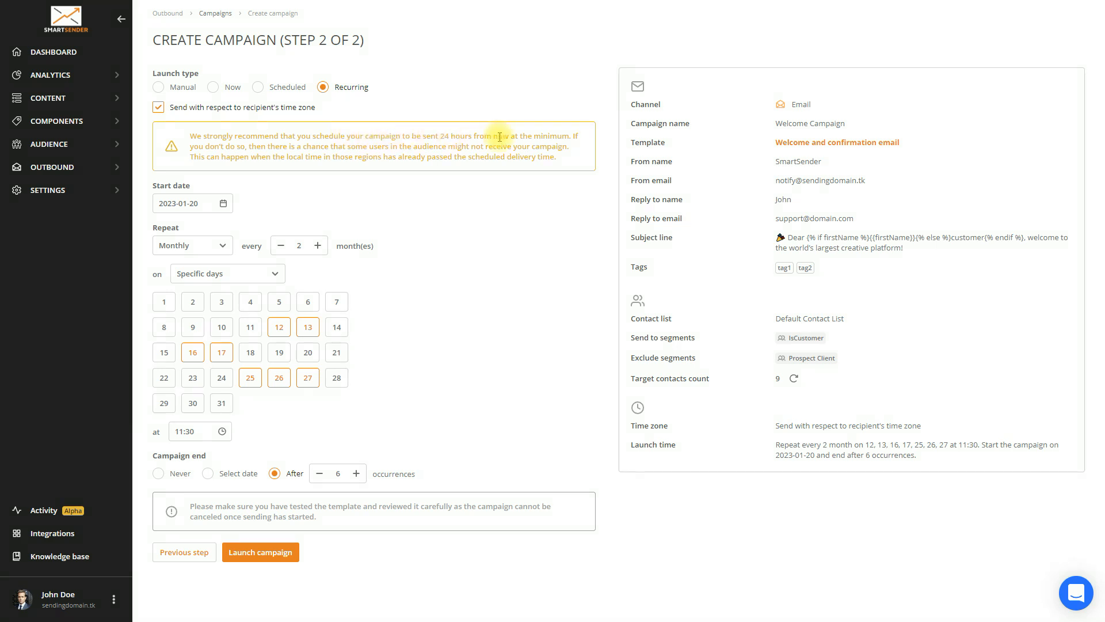
pyautogui.click(793, 145)
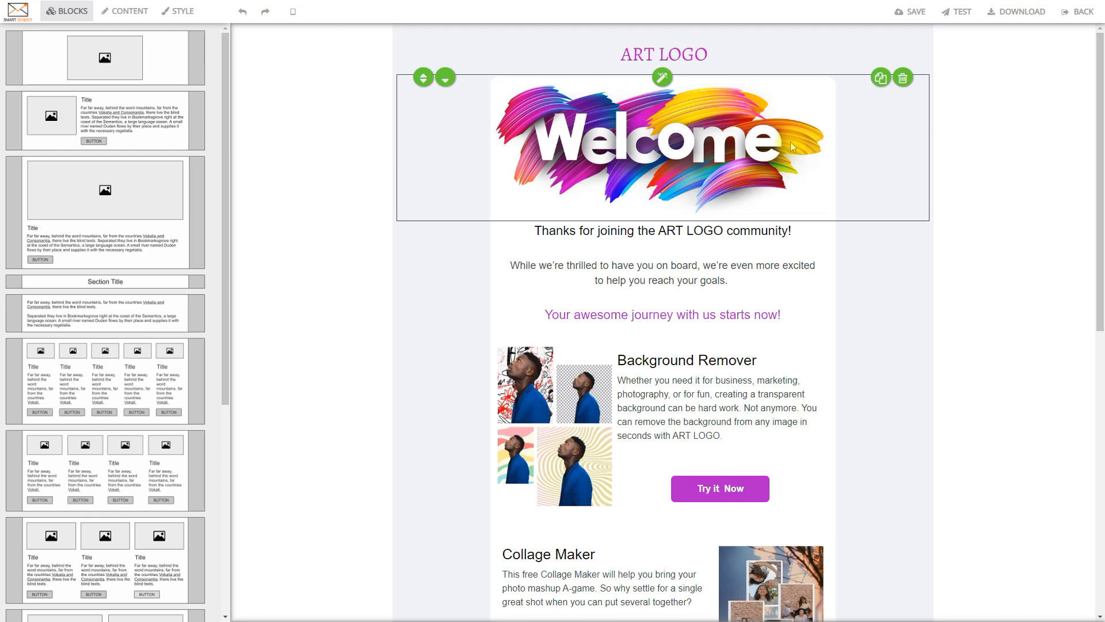
pyautogui.scroll(-5, 790, 142)
pyautogui.scroll(5, 789, 142)
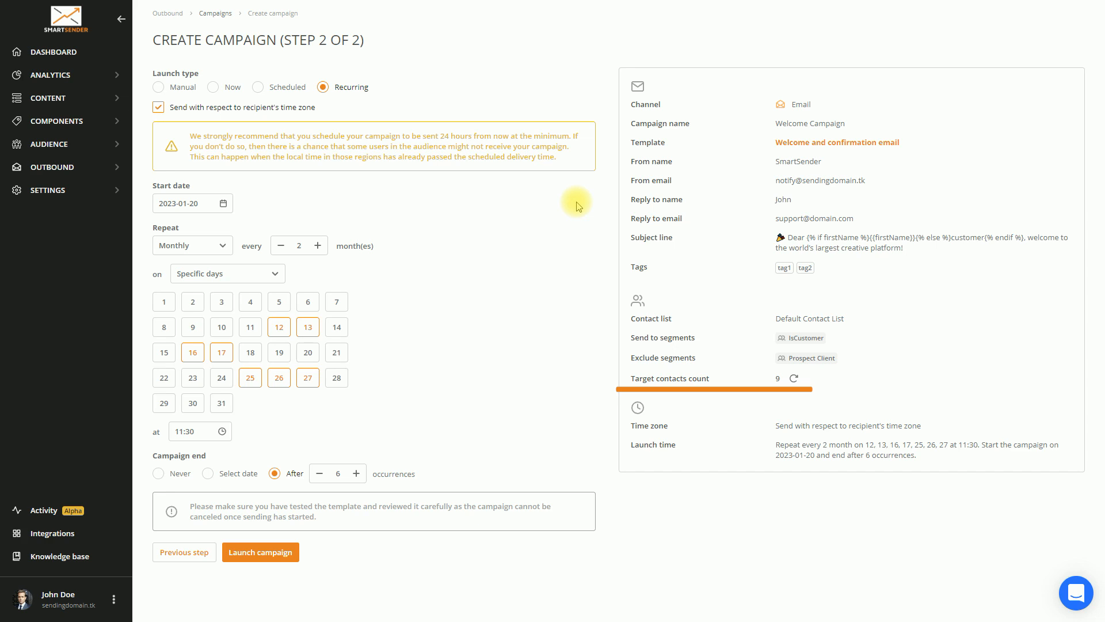
# - Refresh the target contacts count in the campaign summary and launch the campaign
pyautogui.click(795, 380)
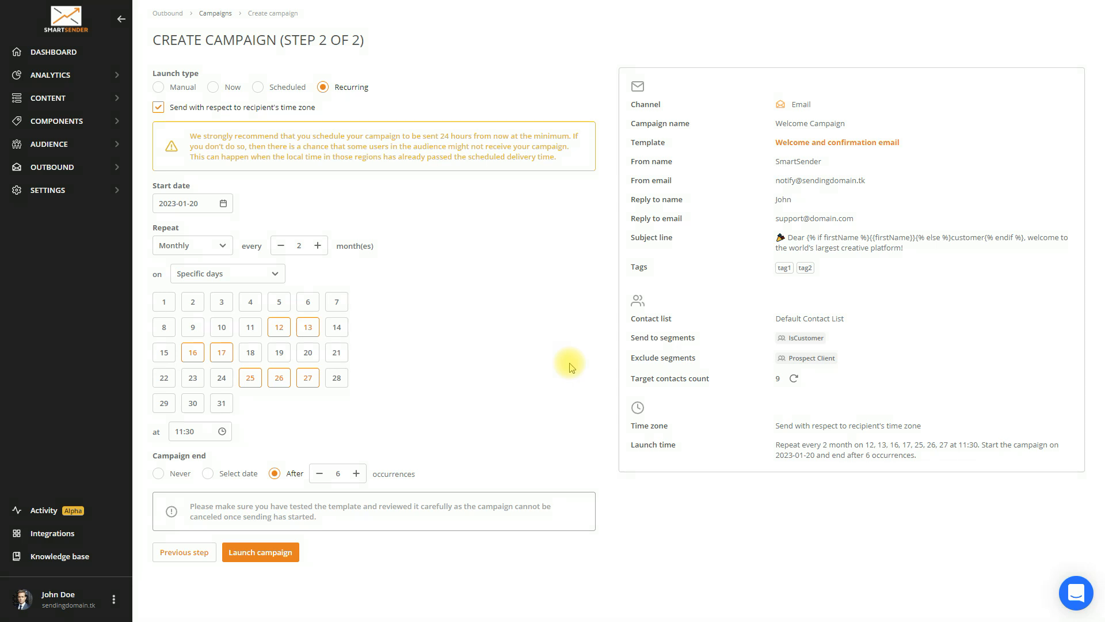
pyautogui.click(255, 556)
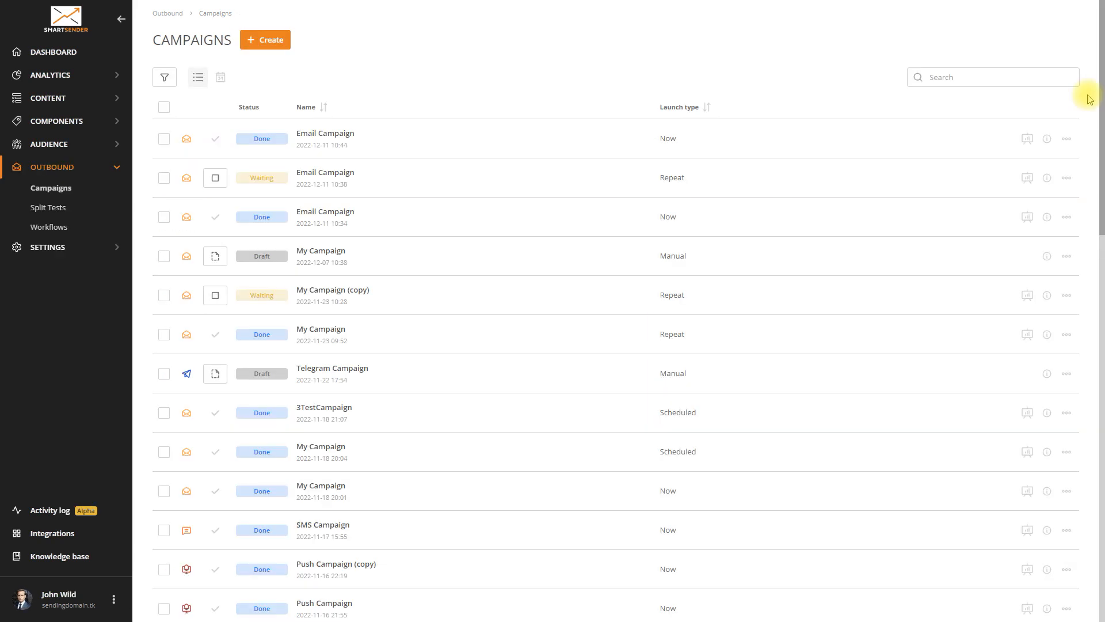
# - Look through the campaigns list, examining each campaign's status, channel and launch type
pyautogui.scroll(-3, 1089, 99)
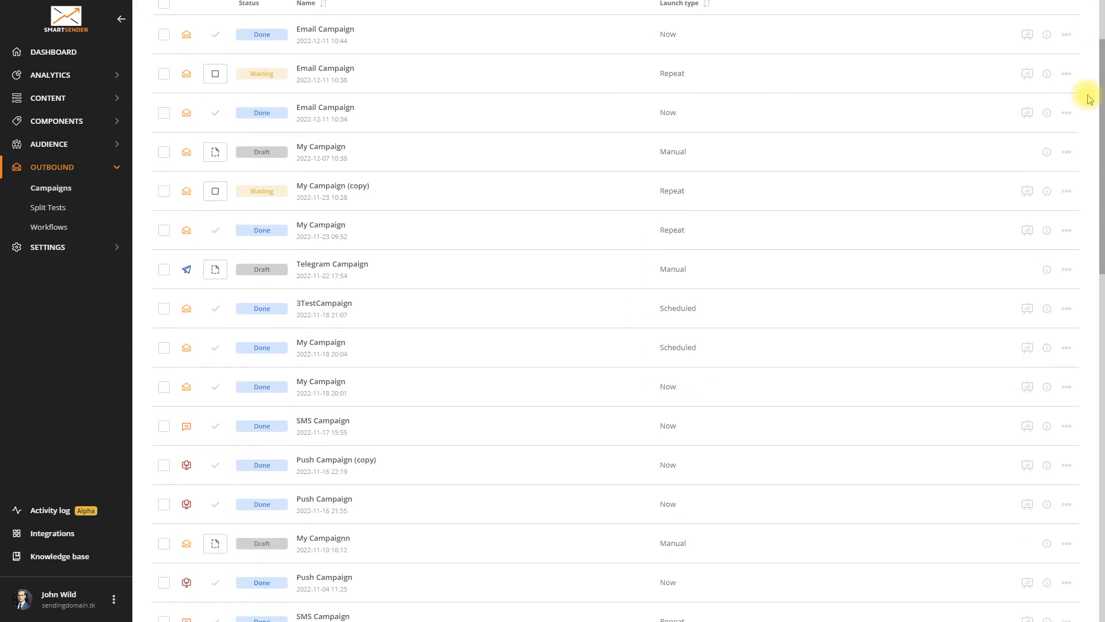
pyautogui.scroll(-3, 1090, 99)
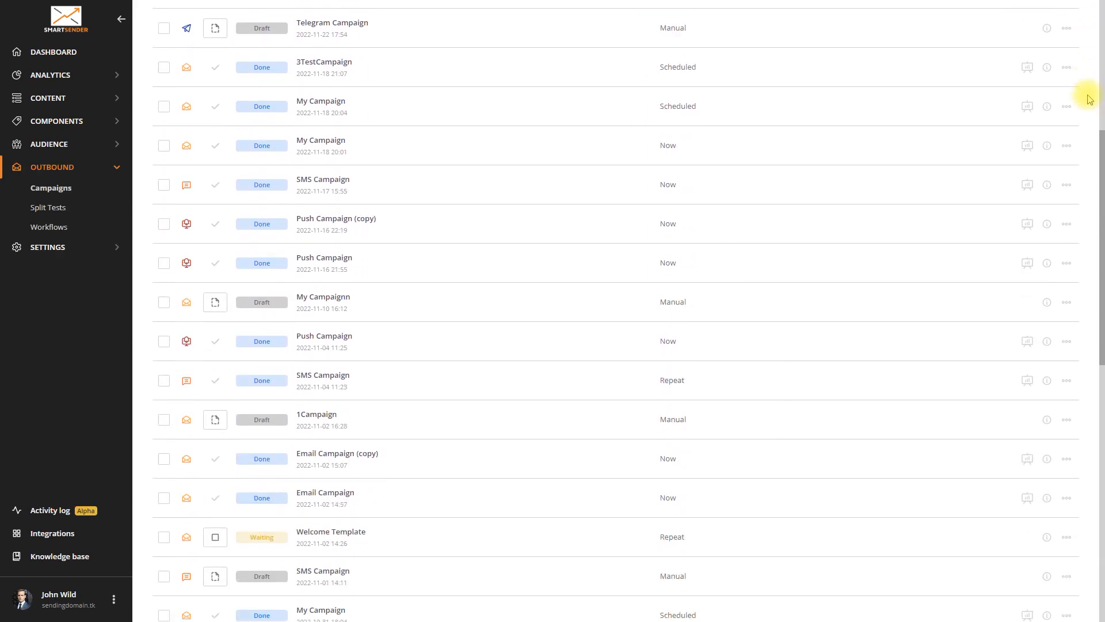
pyautogui.scroll(-3, 1090, 99)
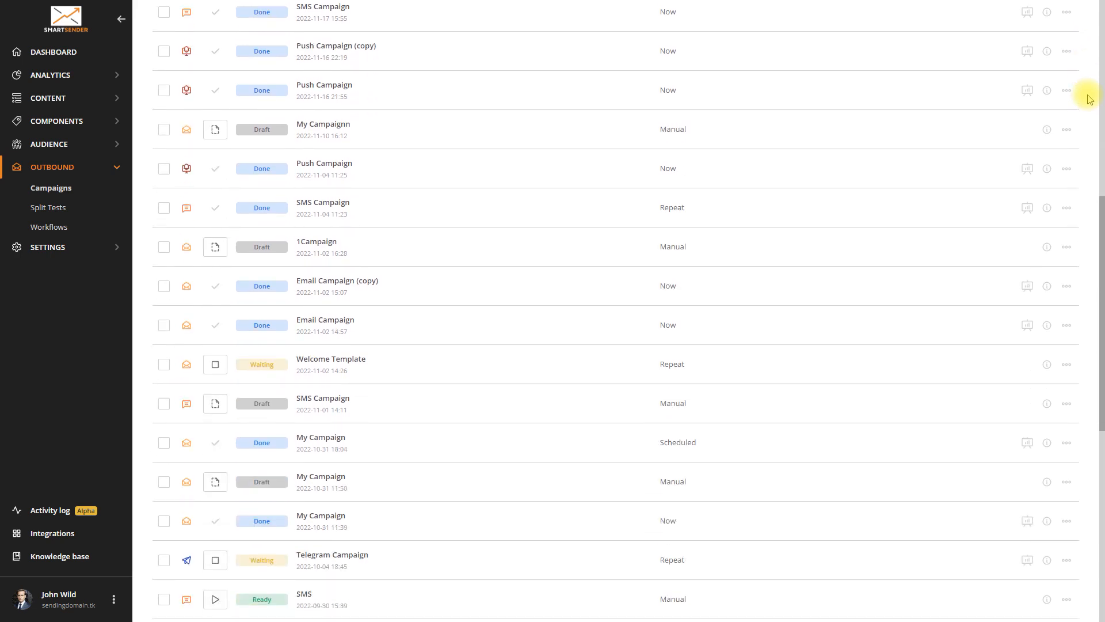
pyautogui.scroll(-4, 1090, 99)
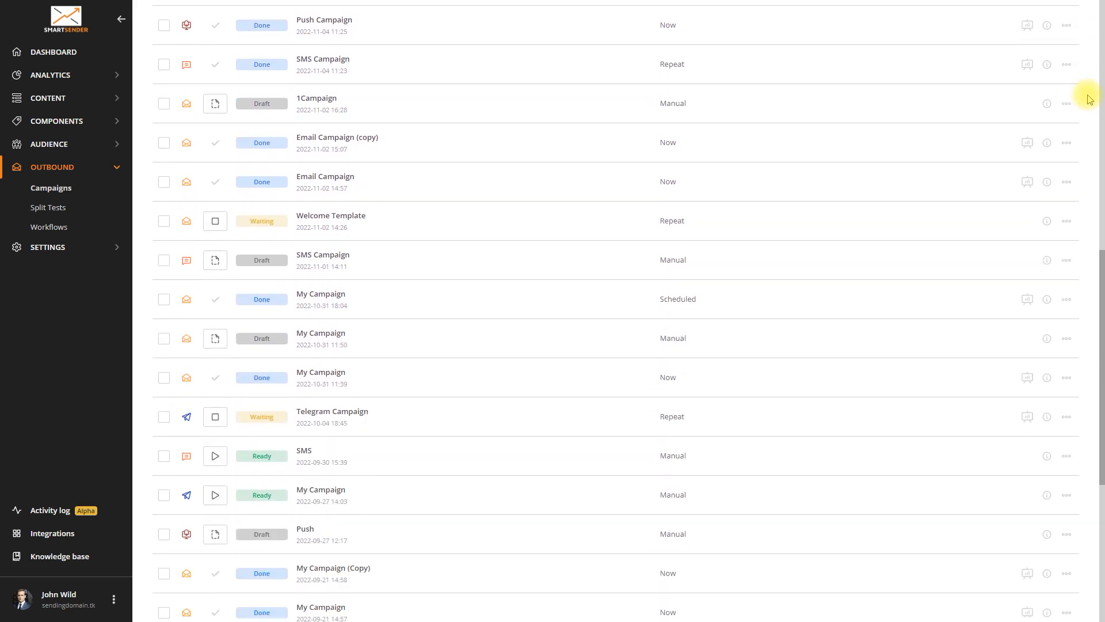
pyautogui.scroll(-4, 1090, 99)
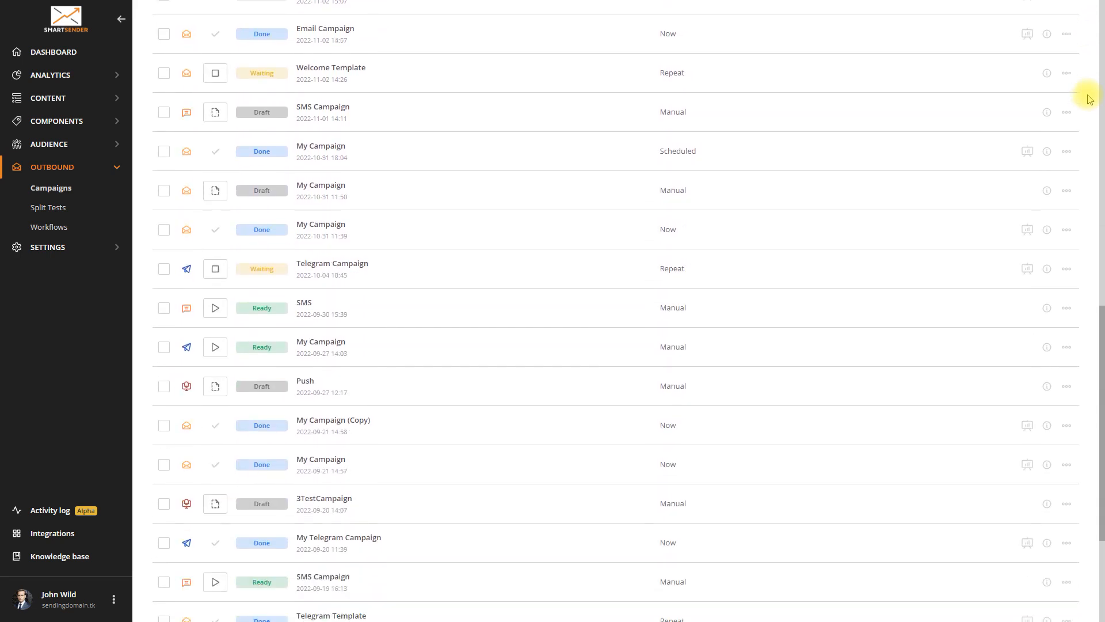